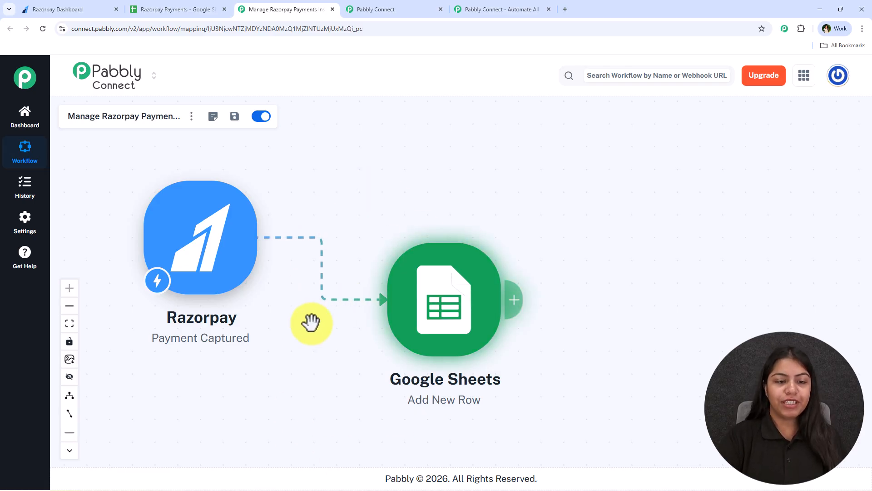
# Review the finished Razorpay to Google Sheets workflow and the Razorpay Payments spreadsheet, ending on the new empty workflow
pyautogui.moveTo(549, 193); pyautogui.dragTo(536, 192)
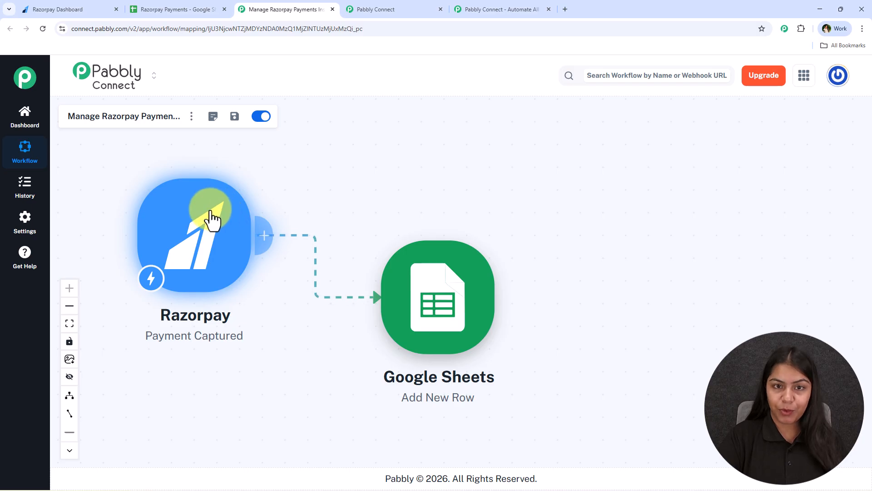
pyautogui.click(140, 9)
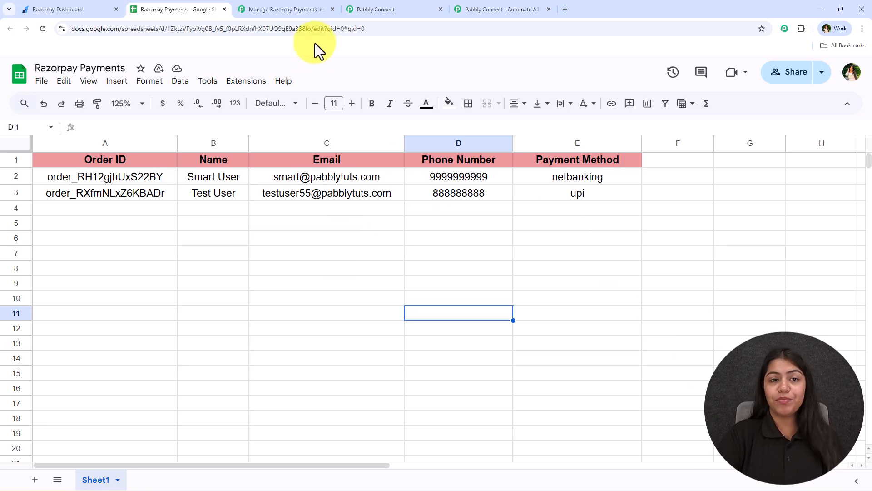
pyautogui.click(285, 8)
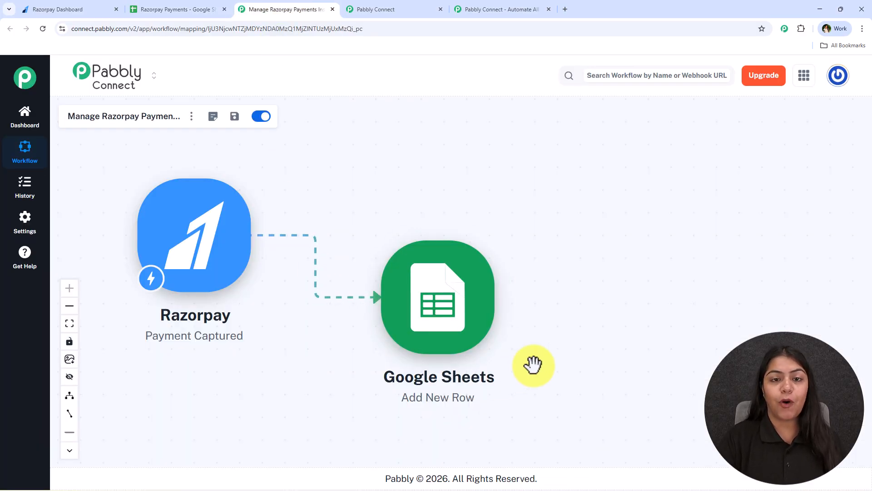
pyautogui.click(193, 9)
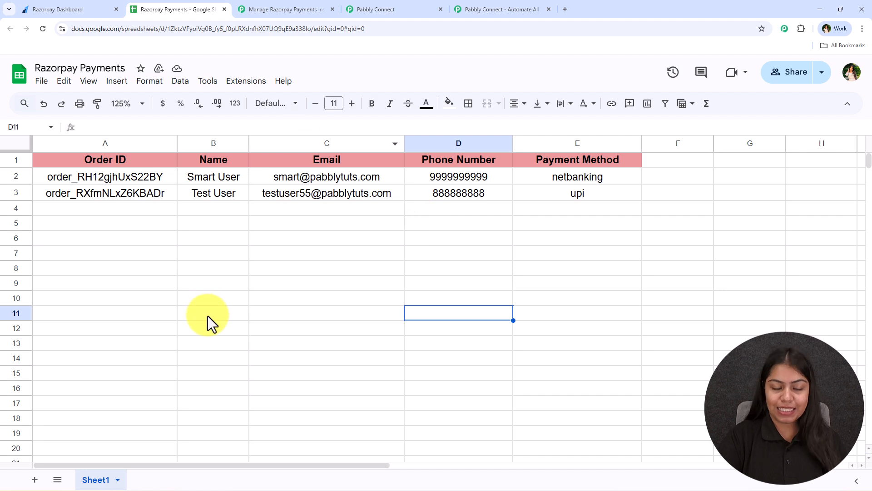
pyautogui.click(318, 10)
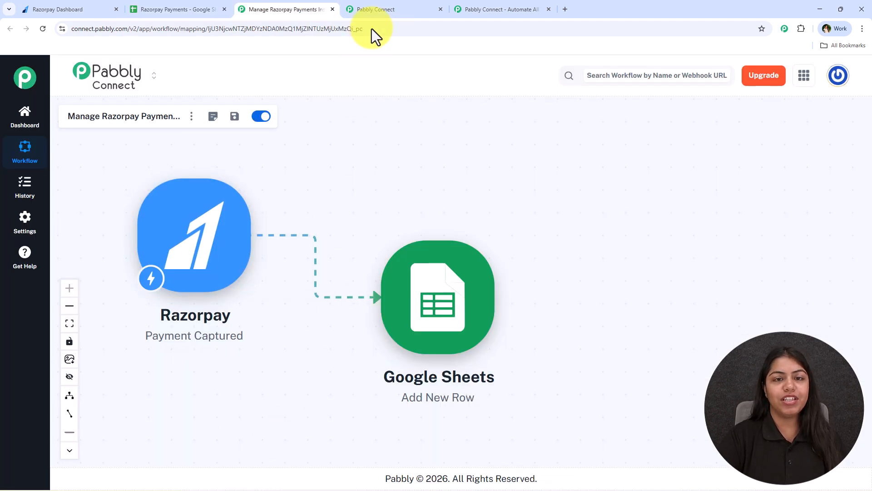
pyautogui.click(369, 10)
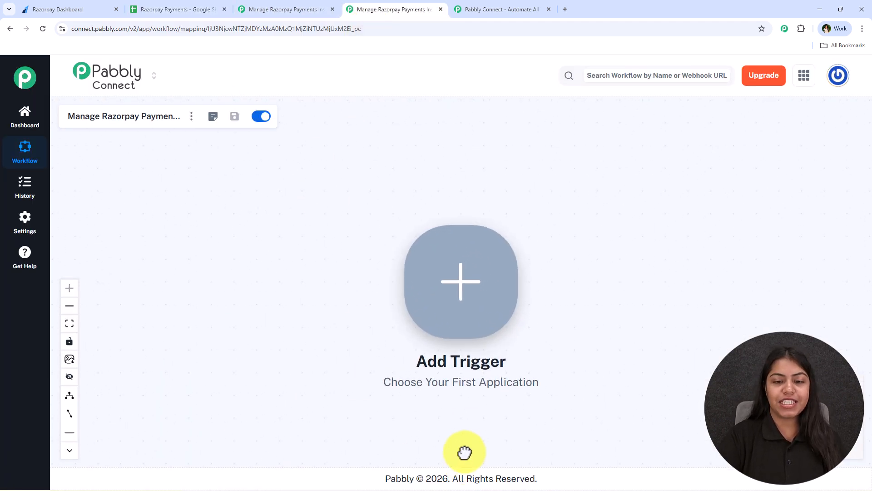
pyautogui.moveTo(464, 451); pyautogui.dragTo(461, 420)
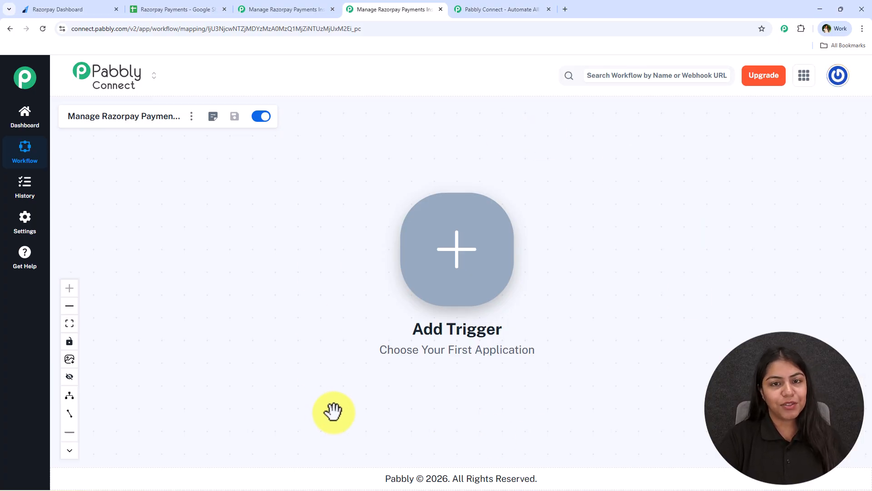
# Load pabbly.com/connect in a new browser tab, leave only one tab of that site open, and dismiss the lifetime offer popup
pyautogui.click(569, 9)
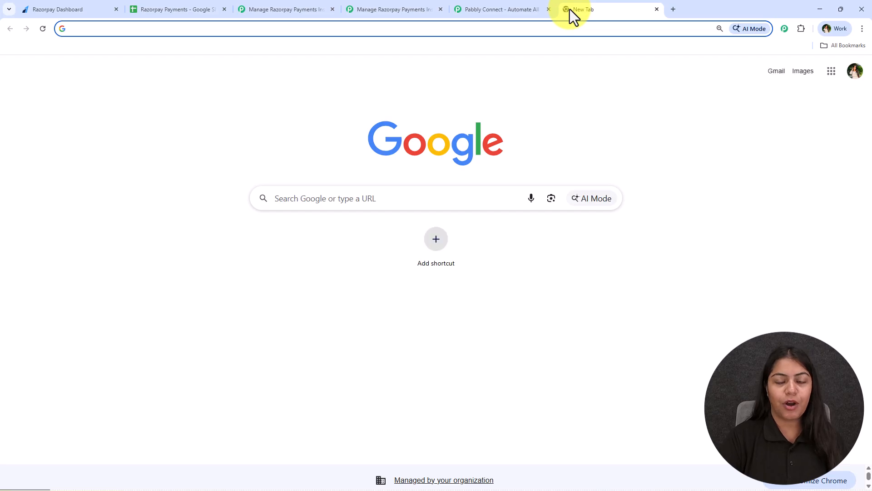
pyautogui.write('pabbly.com/connect')
pyautogui.press('Return')
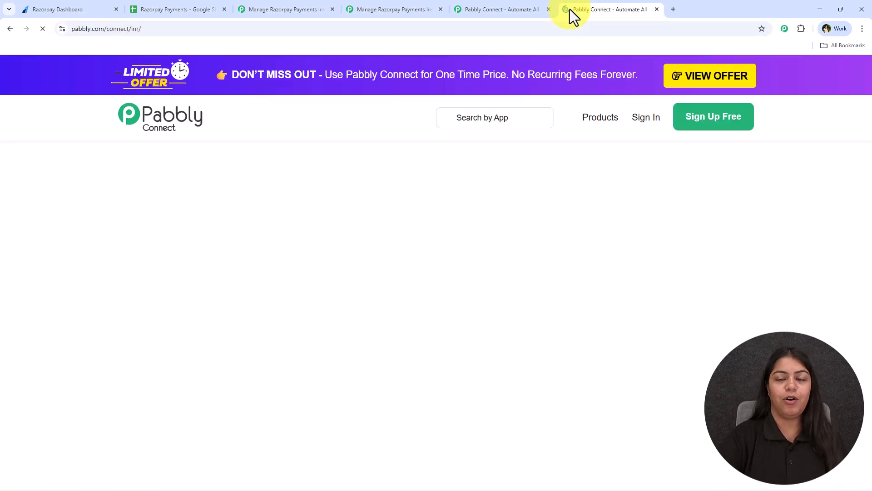
pyautogui.click(549, 10)
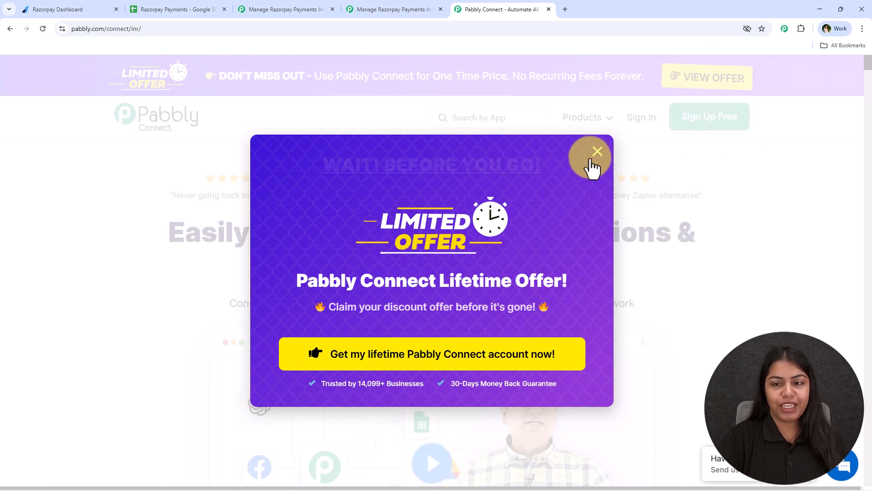
pyautogui.click(591, 158)
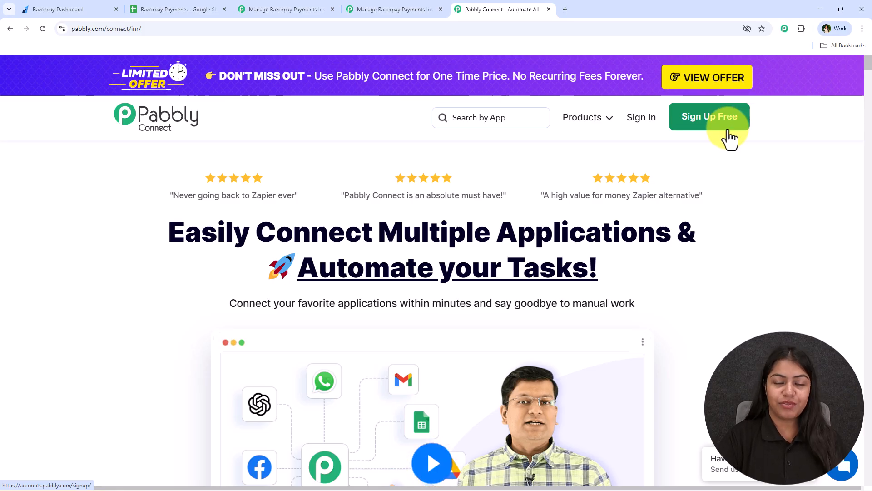
# Examine the rows of the Razorpay Payments spreadsheet and the finished workflow, and return to the empty workflow
pyautogui.click(207, 8)
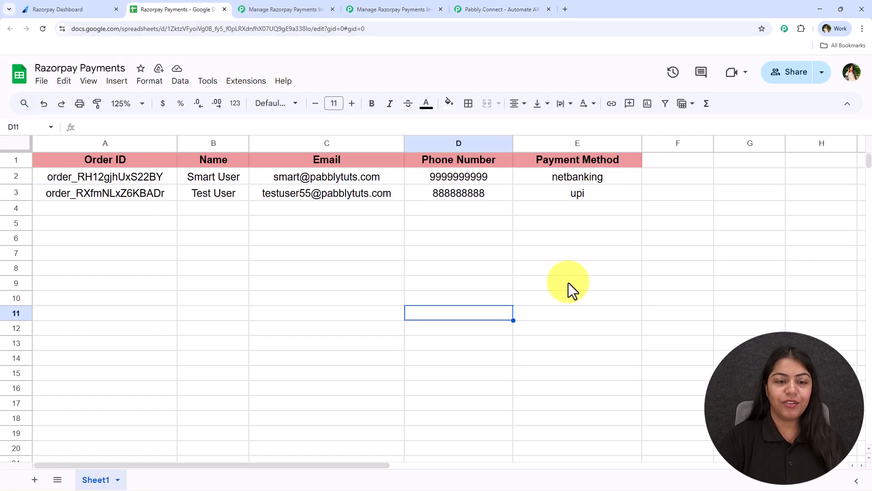
pyautogui.moveTo(133, 223); pyautogui.dragTo(562, 210)
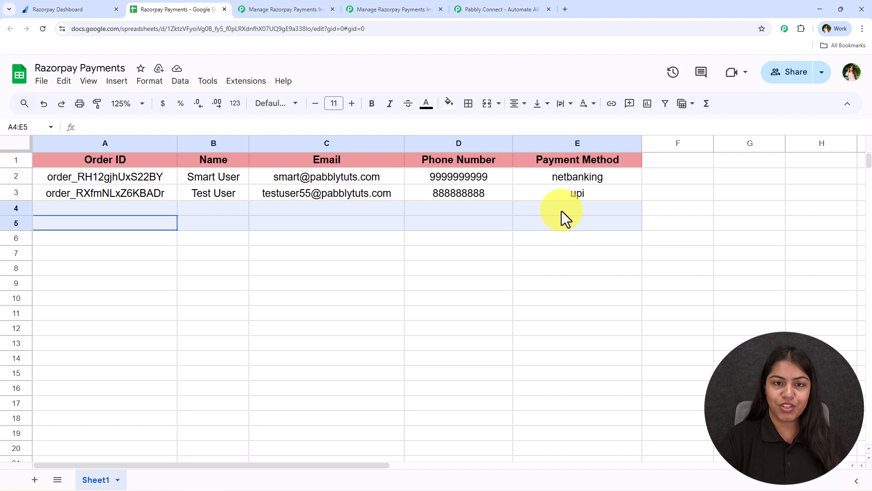
pyautogui.click(508, 287)
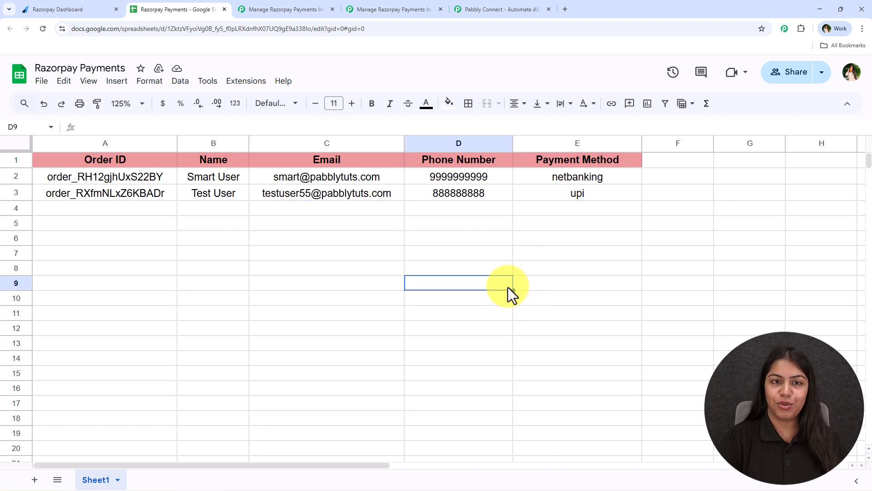
pyautogui.click(408, 5)
pyautogui.click(306, 11)
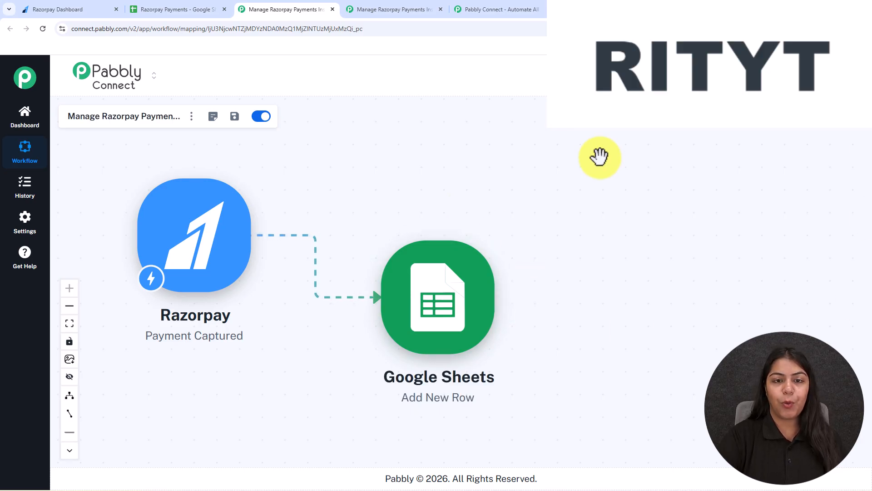
pyautogui.click(385, 9)
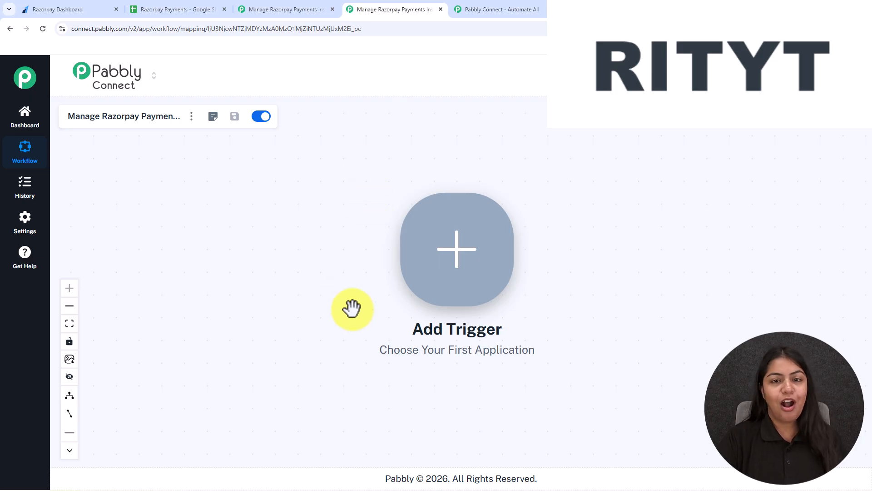
# Add Razorpay as the workflow's trigger app with the Payment Captured event and connect it
pyautogui.moveTo(750, 324); pyautogui.dragTo(485, 333)
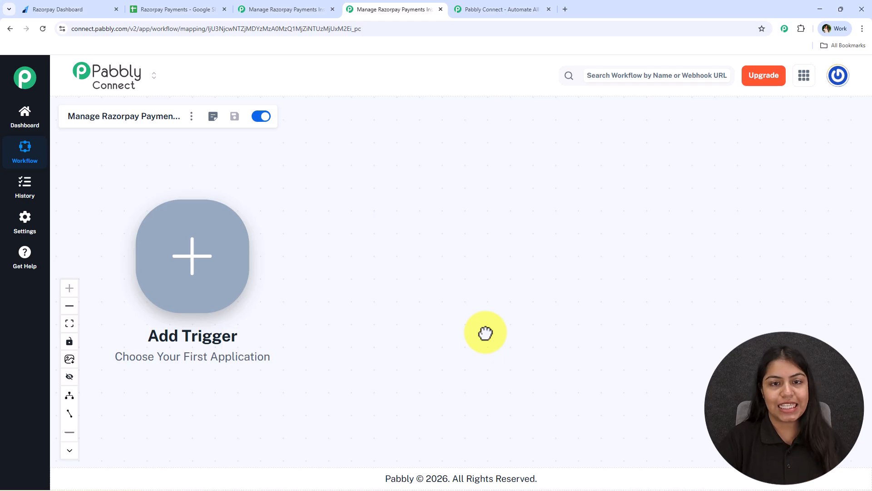
pyautogui.moveTo(324, 283); pyautogui.dragTo(320, 259)
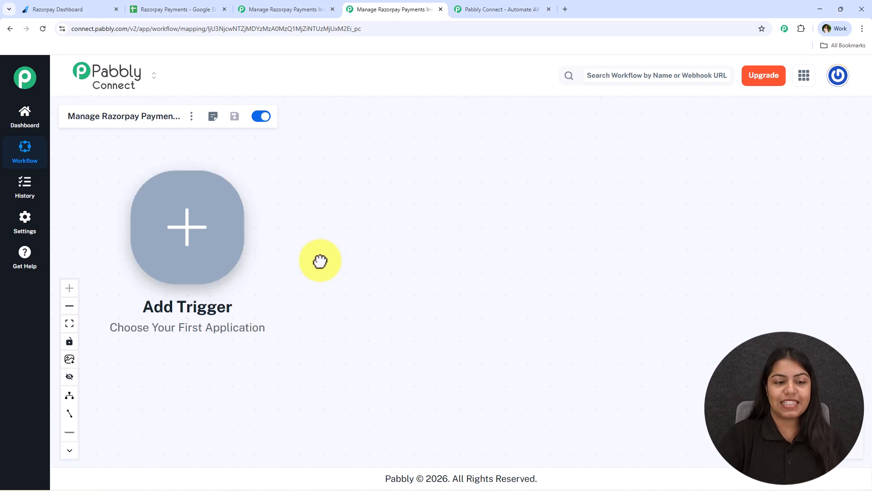
pyautogui.click(230, 246)
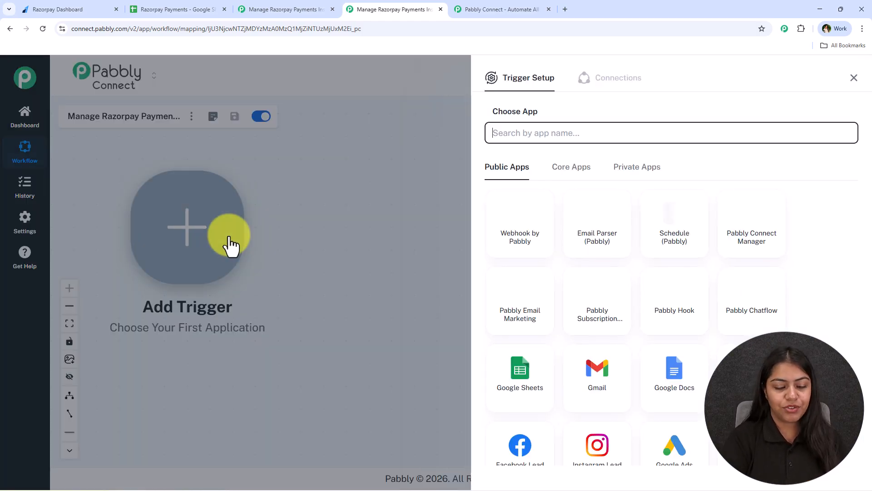
pyautogui.write('R')
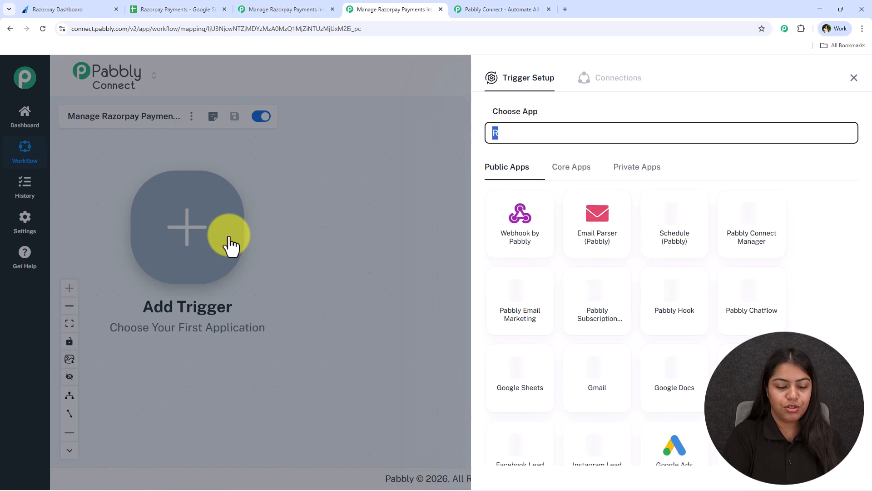
pyautogui.write('raz')
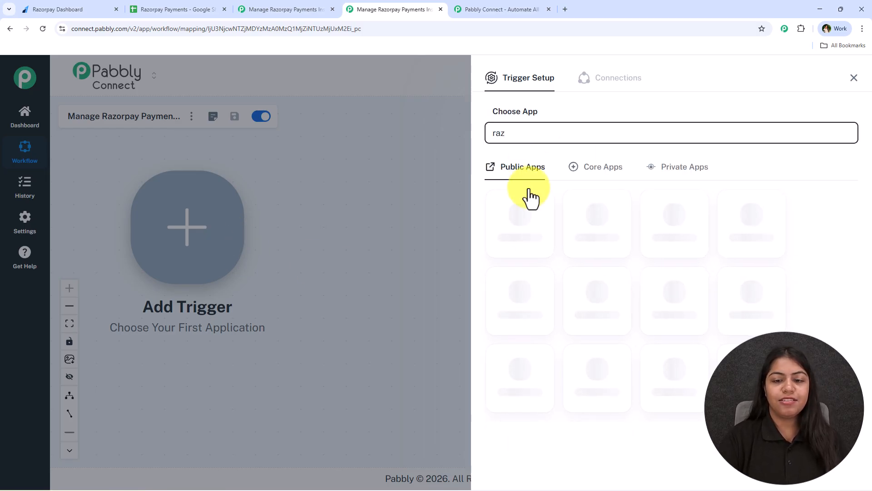
pyautogui.click(600, 266)
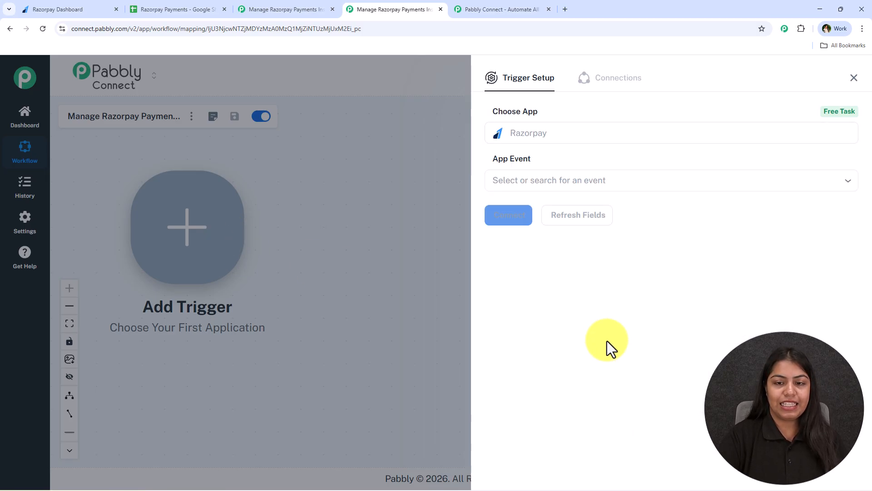
pyautogui.click(577, 187)
pyautogui.scroll(-2, 556, 335)
pyautogui.click(554, 296)
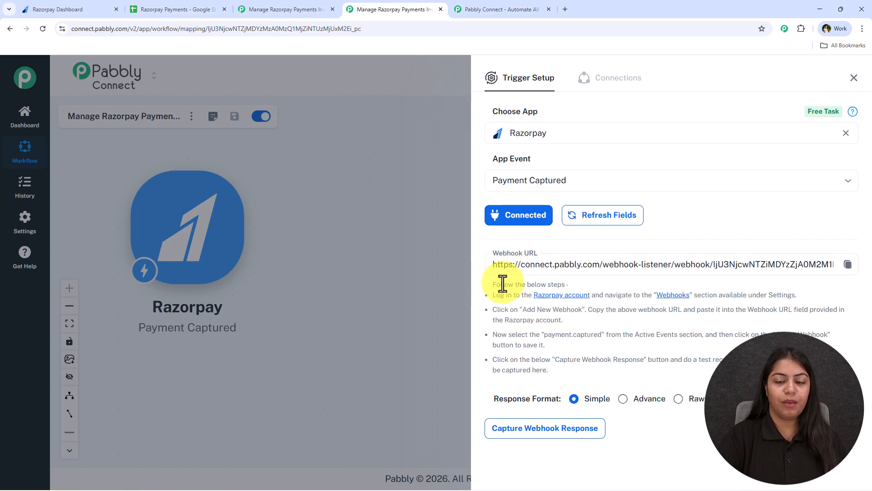
# Copy the trigger's webhook URL and start a new webhook in the Razorpay dashboard's developer settings
pyautogui.click(847, 264)
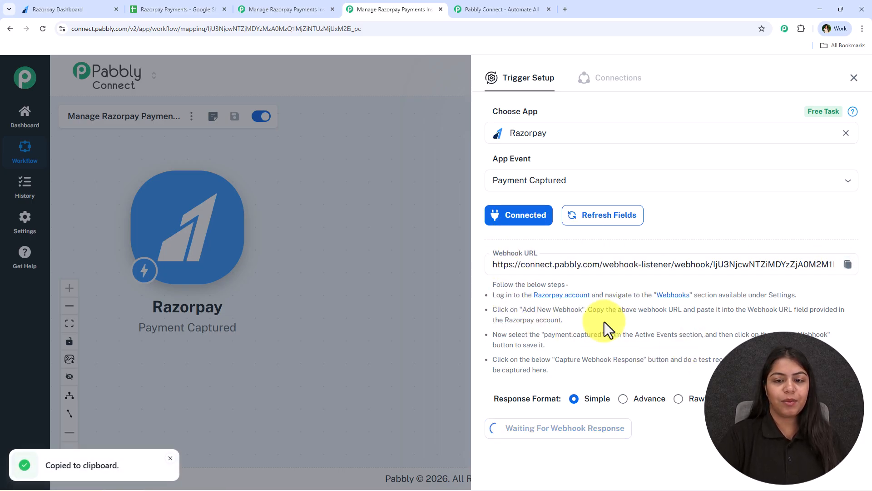
pyautogui.click(70, 8)
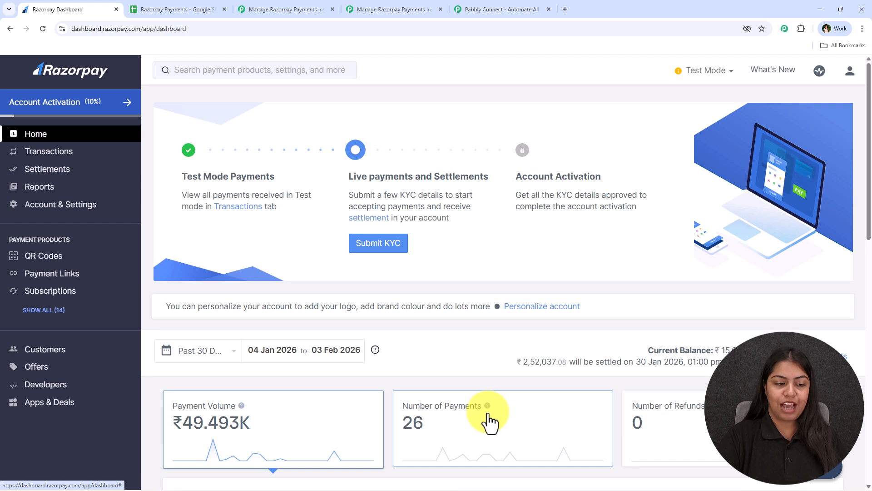
pyautogui.click(63, 391)
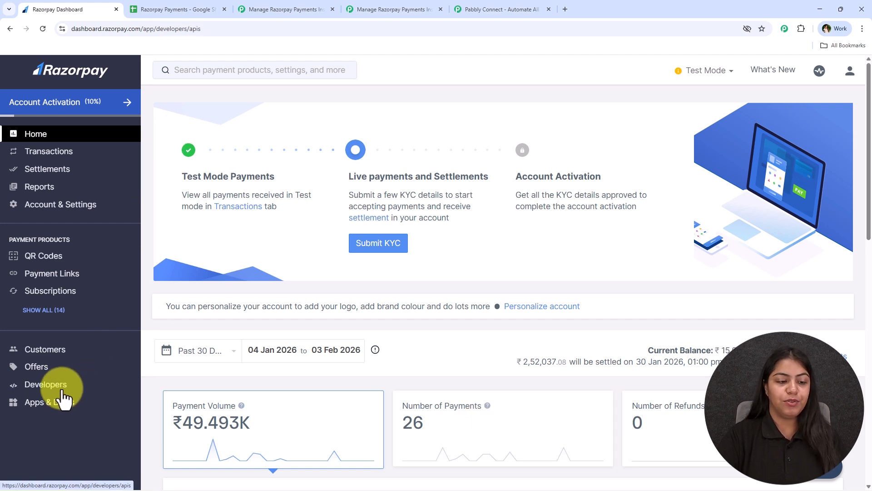
pyautogui.click(224, 112)
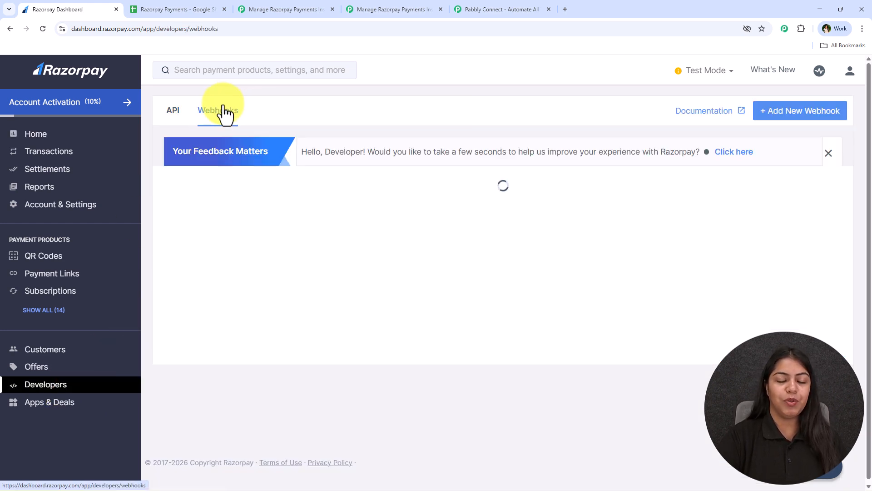
pyautogui.click(812, 110)
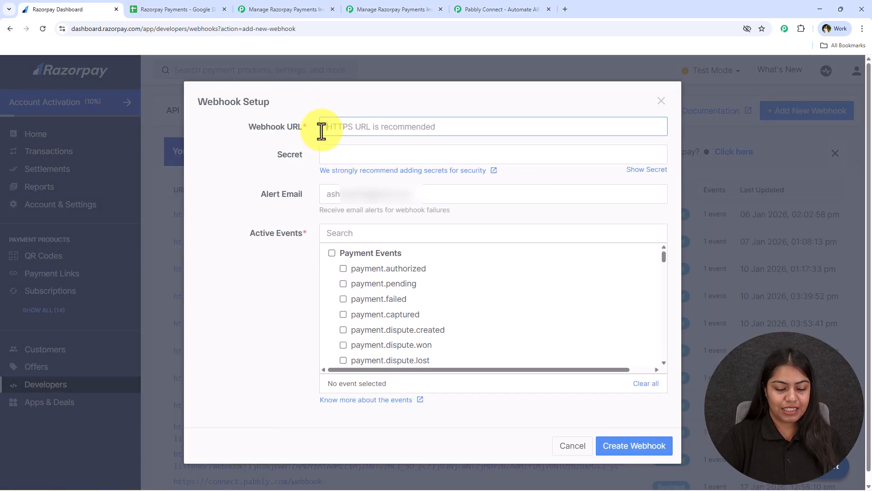
# Create the Razorpay webhook with the copied URL and payment.captured as its active event, leaving the secret empty
pyautogui.hotkey('ctrl', 'v')
pyautogui.click(286, 178)
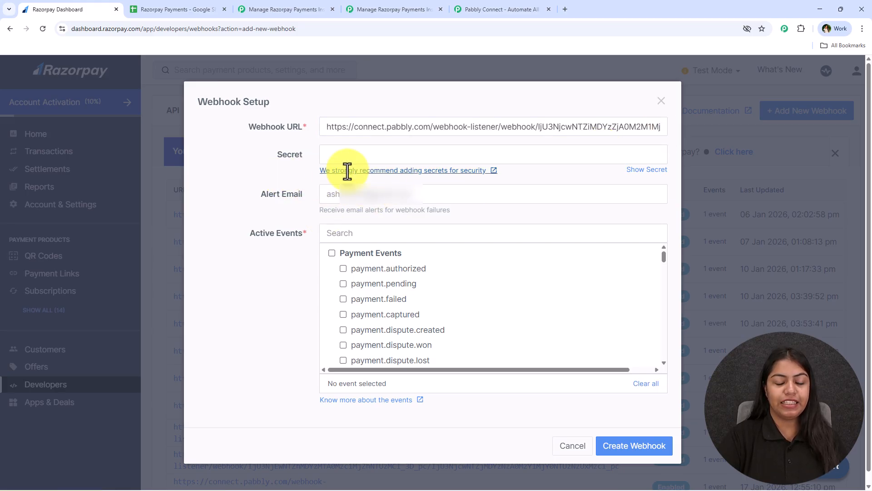
pyautogui.scroll(-1, 253, 257)
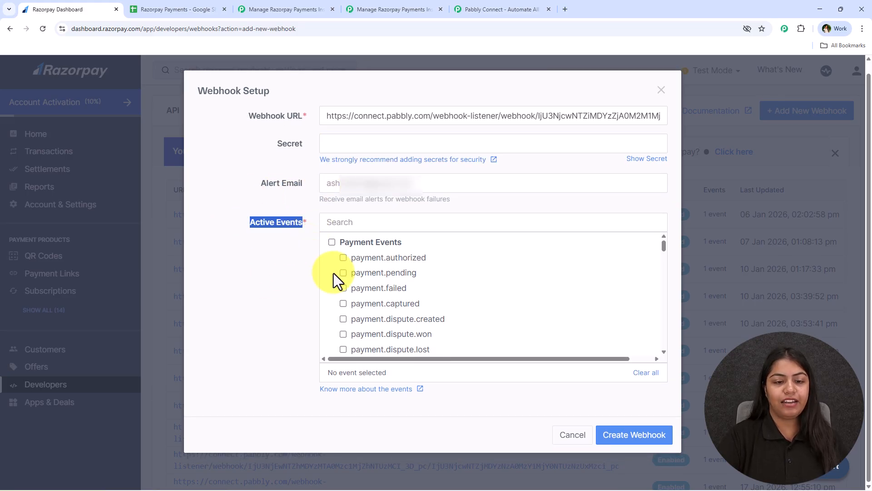
pyautogui.click(343, 304)
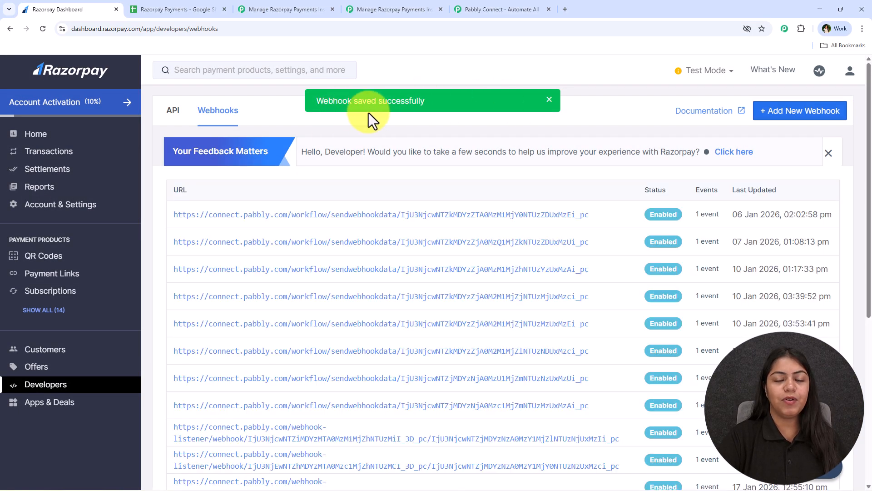
# Check the trigger's webhook capture in Pabbly Connect, and open the Payment Pages list in the Razorpay dashboard
pyautogui.click(377, 4)
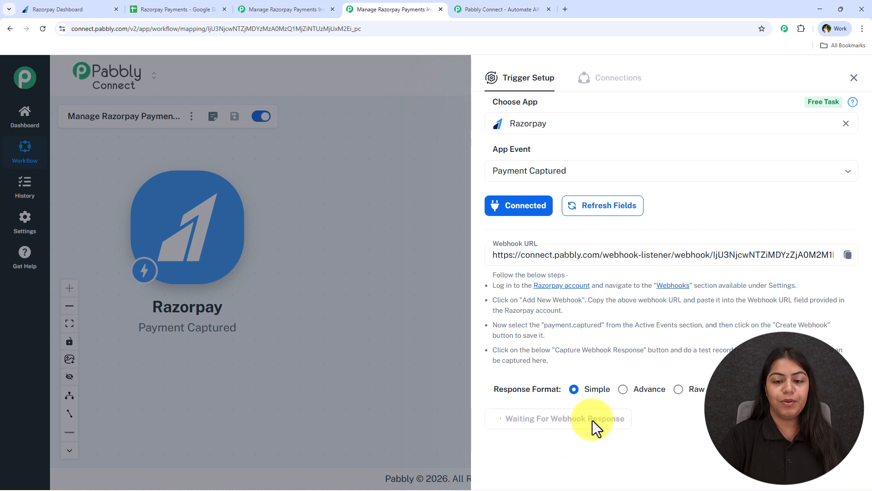
pyautogui.click(68, 8)
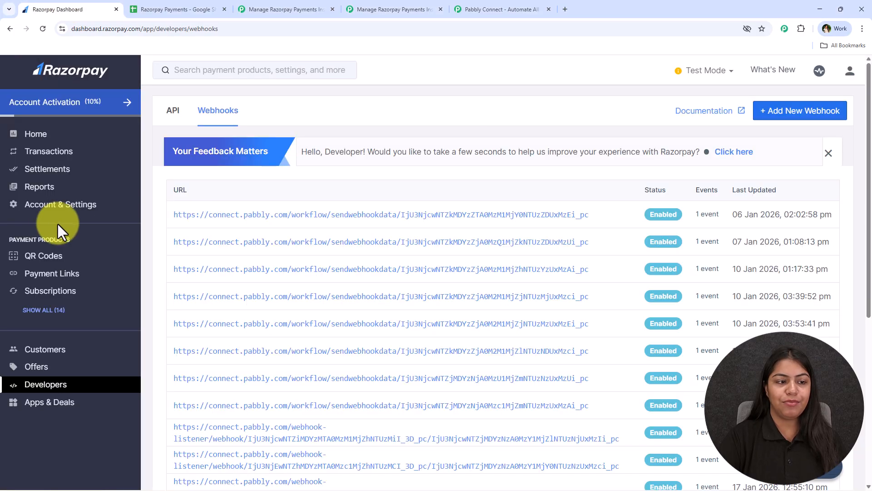
pyautogui.click(40, 309)
pyautogui.click(48, 327)
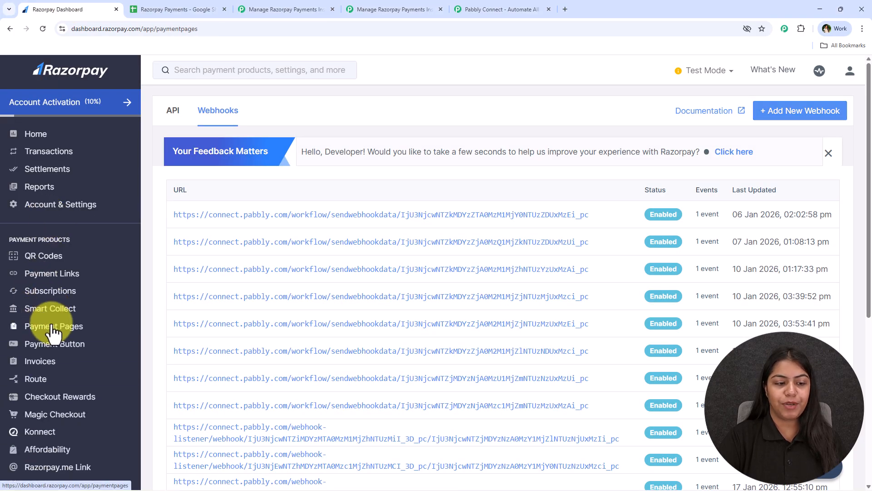
pyautogui.scroll(-4, 64, 337)
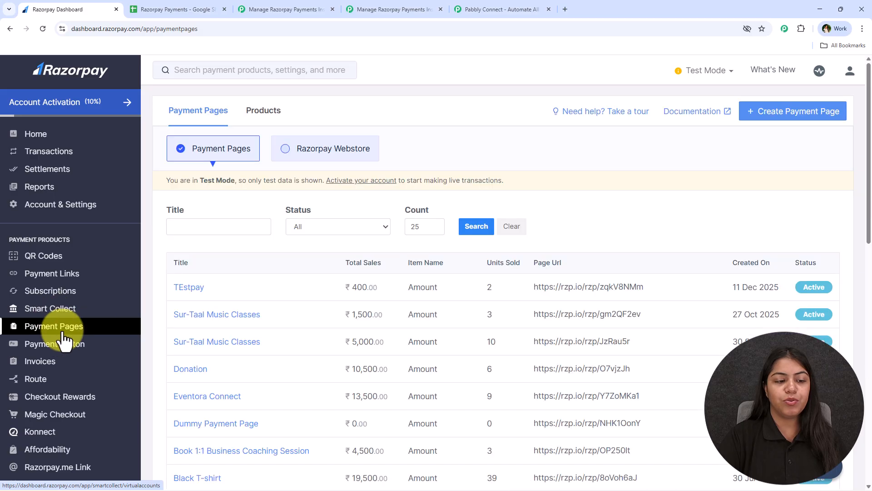
# Copy the page URL of the NaturalGlow Skincare Face Toner payment page and open it in a new browser tab
pyautogui.scroll(-6, 274, 266)
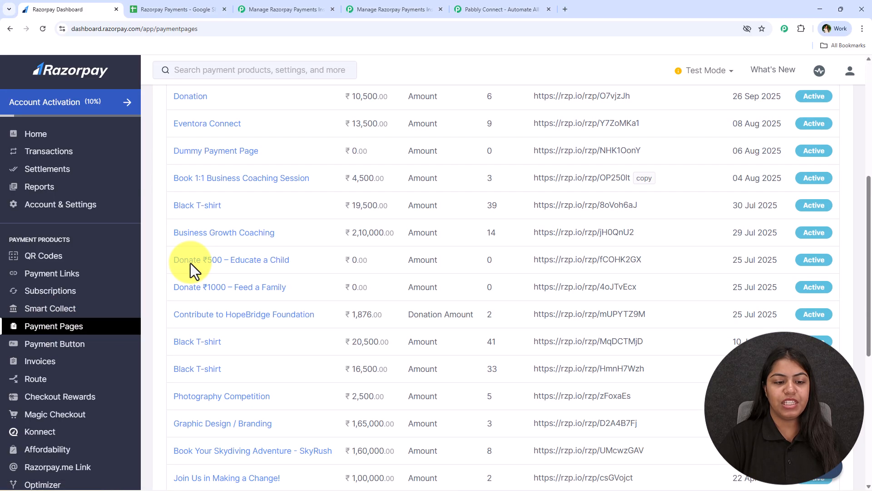
pyautogui.scroll(-5, 191, 263)
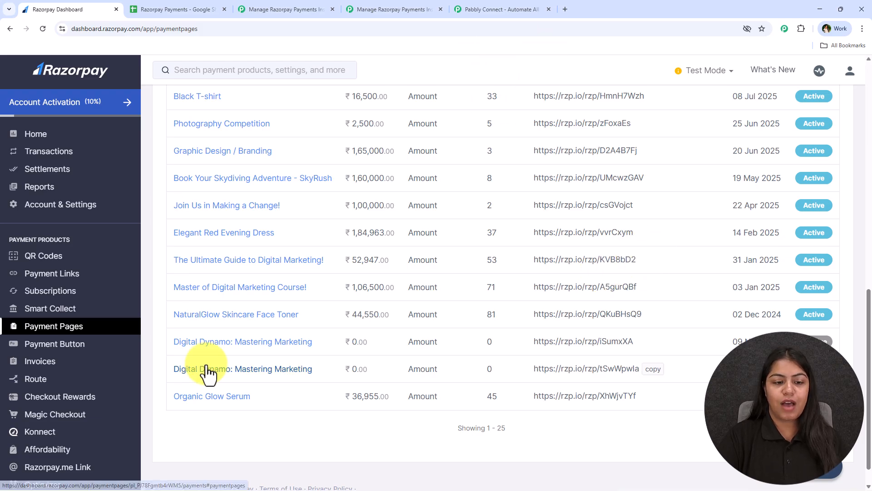
pyautogui.click(656, 315)
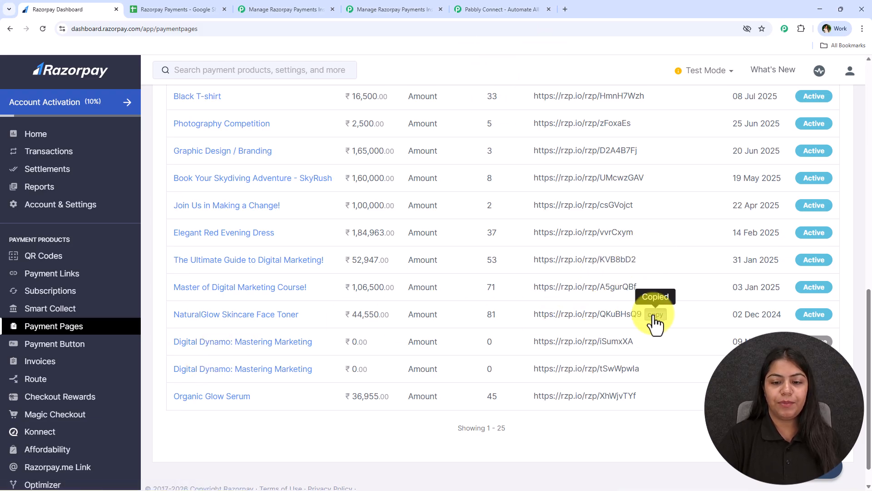
pyautogui.click(565, 9)
pyautogui.hotkey('ctrl', 'v')
pyautogui.press('Return')
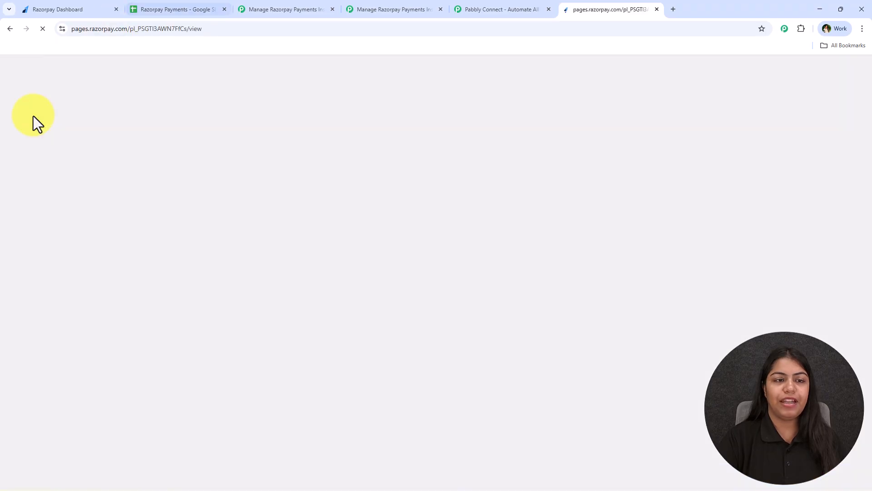
# Fill in the face toner page's customer details from a saved test profile and proceed to the payment options
pyautogui.click(576, 222)
pyautogui.click(712, 278)
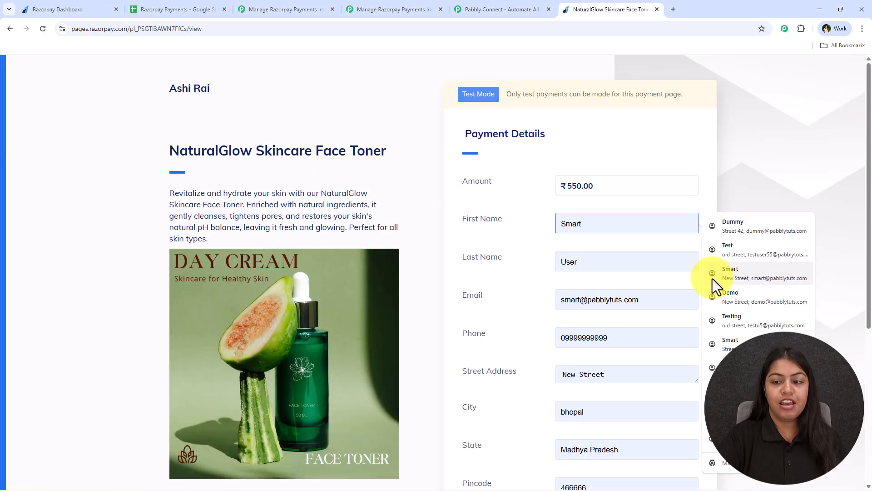
pyautogui.scroll(-2, 648, 315)
pyautogui.click(597, 443)
pyautogui.click(592, 465)
pyautogui.click(674, 485)
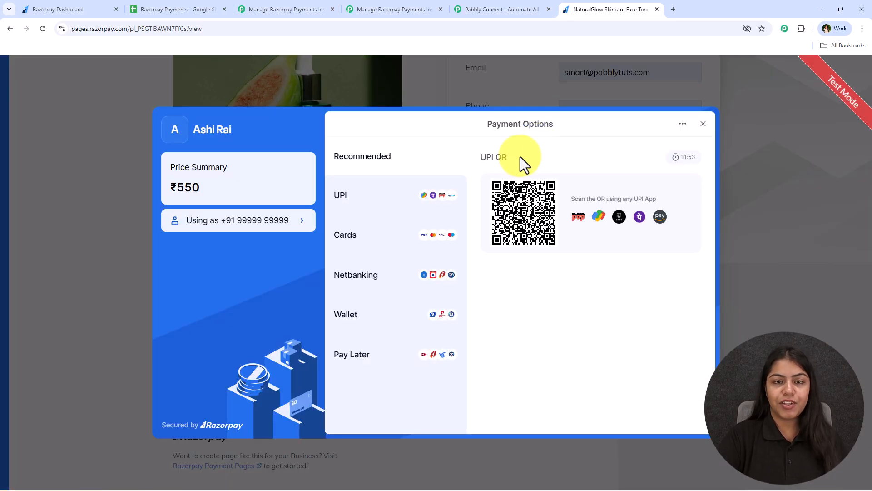
# Complete the ₹550 test payment by UPI, using the test UPI ID success@razorpay
pyautogui.click(404, 208)
pyautogui.click(521, 321)
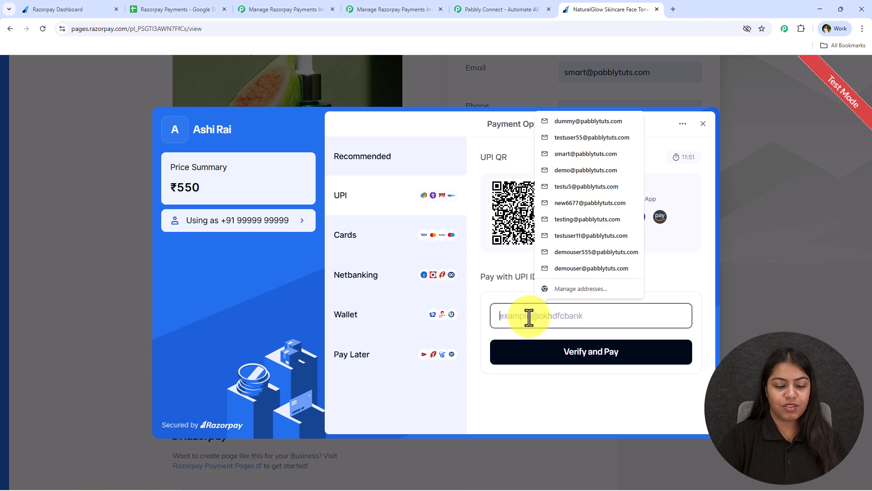
pyautogui.write('suc')
pyautogui.click(568, 345)
pyautogui.click(569, 348)
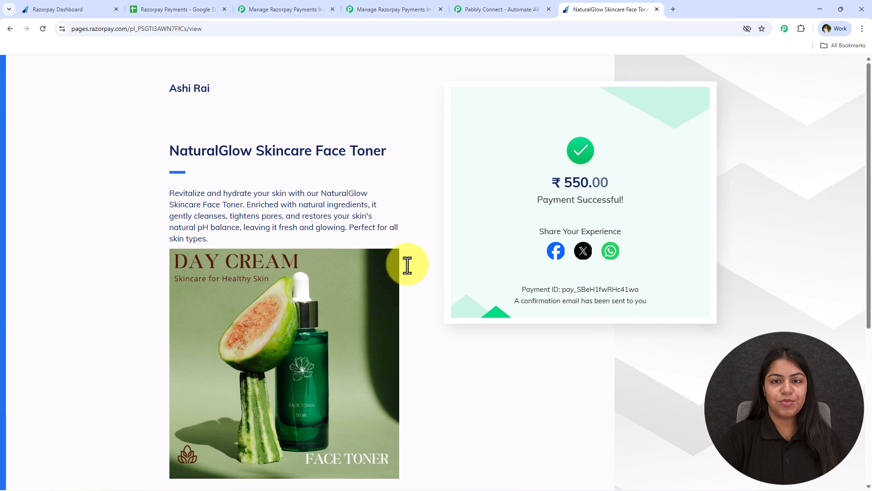
# Switch to Pabbly Connect to review the customer, payment and event fields in the Razorpay trigger response, and check the Razorpay Payments spreadsheet
pyautogui.click(388, 12)
pyautogui.scroll(-6, 497, 278)
pyautogui.scroll(-8, 567, 306)
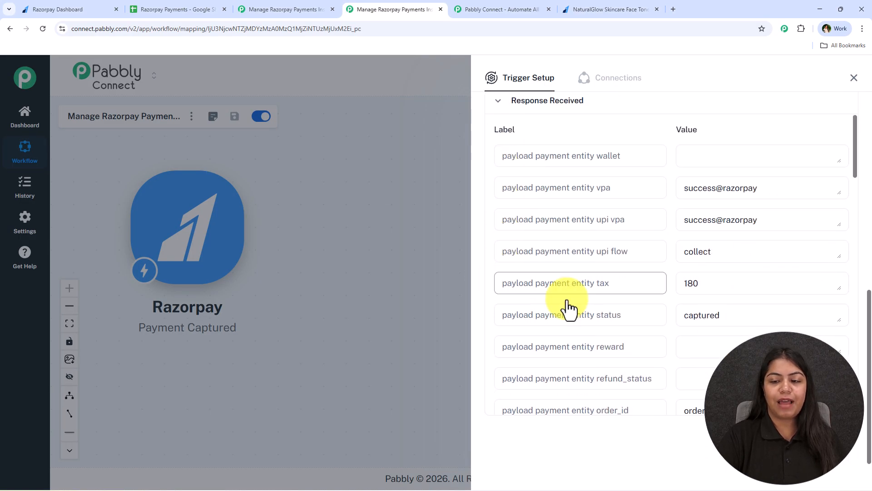
pyautogui.scroll(-5, 567, 306)
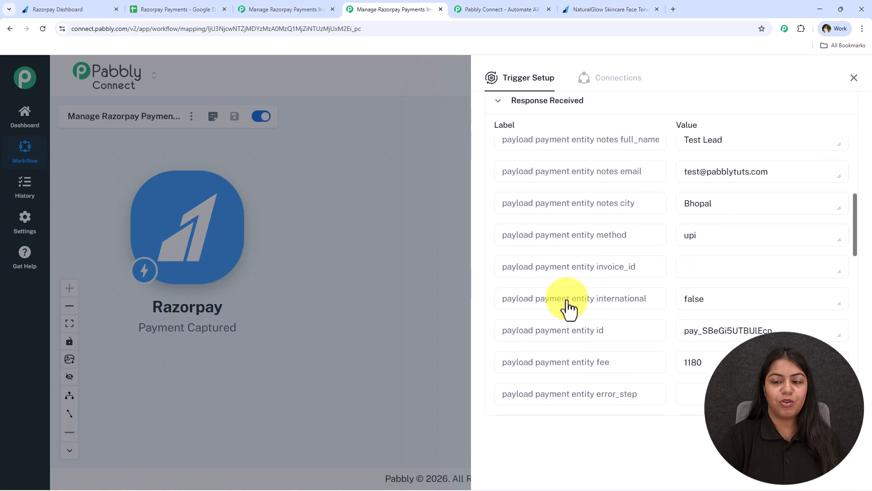
pyautogui.scroll(4, 564, 298)
pyautogui.moveTo(751, 228); pyautogui.dragTo(633, 242)
pyautogui.moveTo(789, 270); pyautogui.dragTo(539, 261)
pyautogui.moveTo(782, 201); pyautogui.dragTo(686, 204)
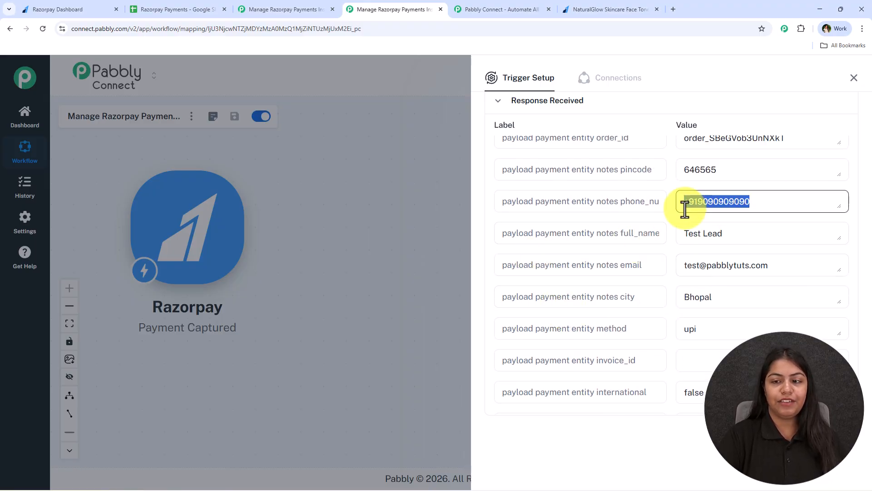
pyautogui.scroll(-6, 691, 292)
pyautogui.scroll(-12, 691, 285)
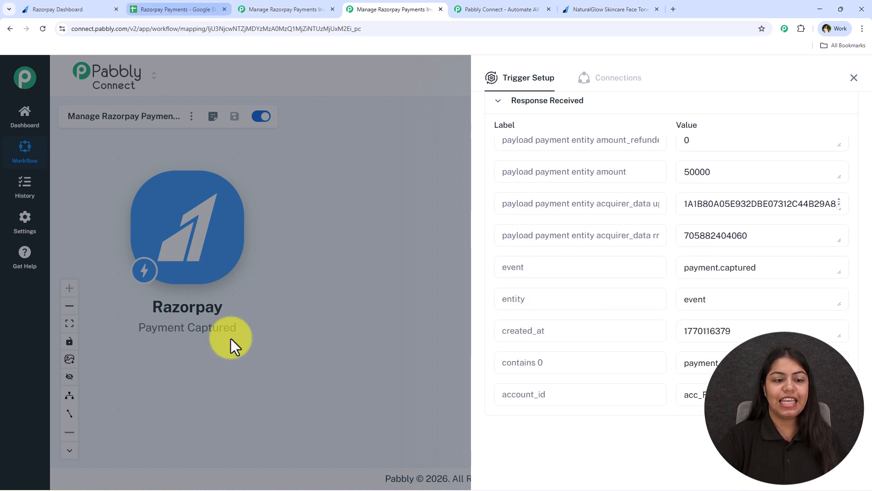
pyautogui.click(178, 9)
pyautogui.click(389, 9)
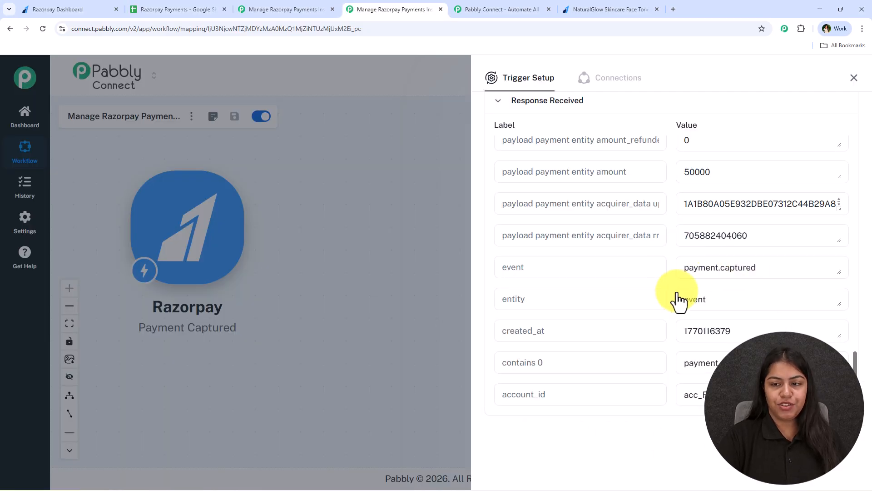
pyautogui.click(854, 79)
# Add a Filter (Pabbly) action with the Filter Values event after the Razorpay trigger and connect it
pyautogui.moveTo(353, 305); pyautogui.dragTo(344, 317)
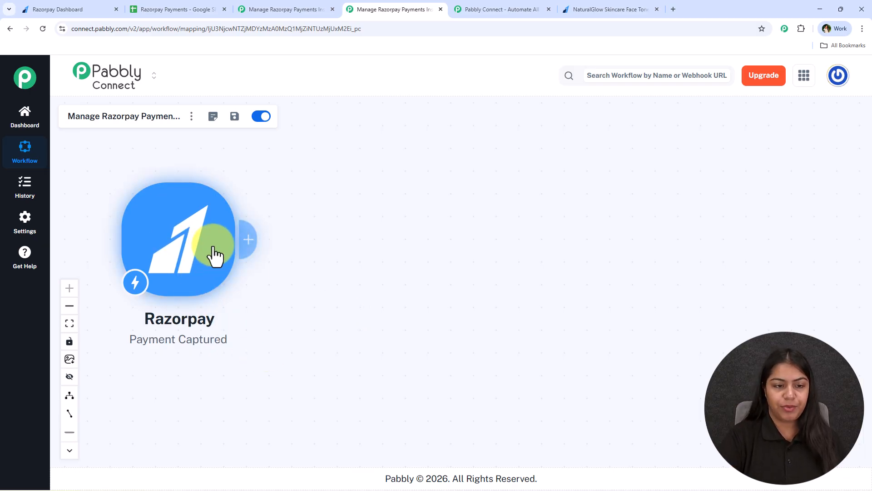
pyautogui.click(250, 243)
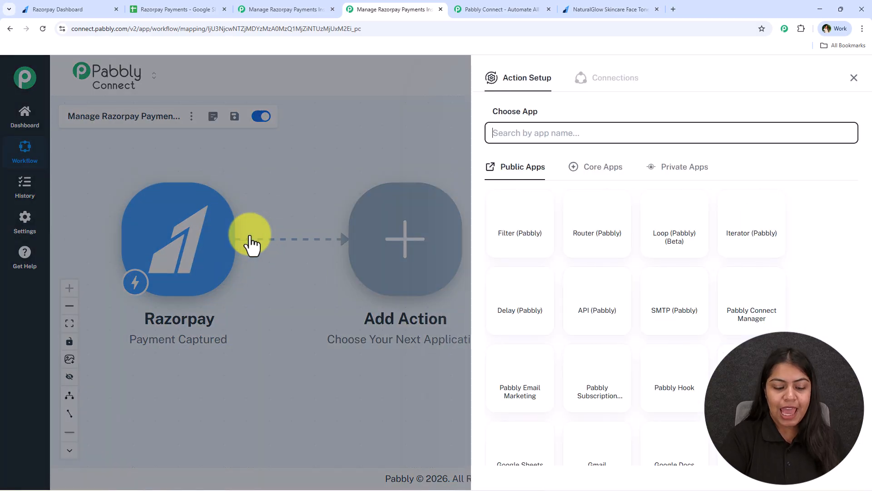
pyautogui.write('Fil')
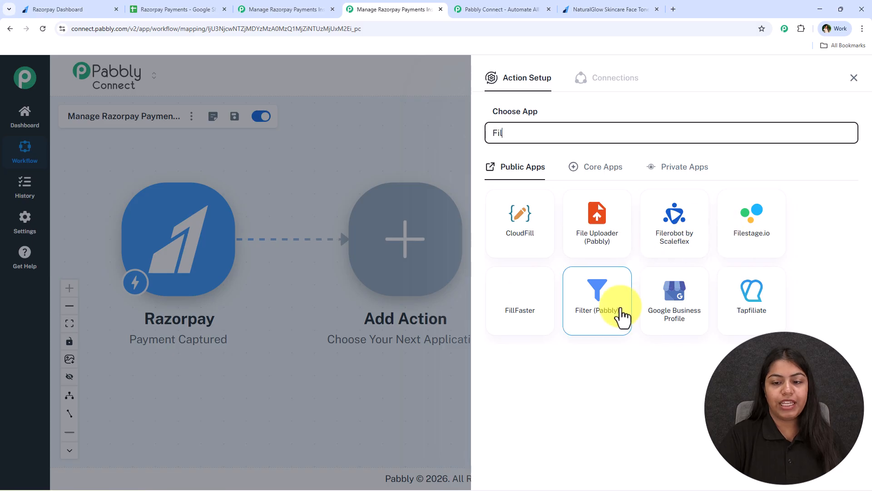
pyautogui.click(619, 314)
pyautogui.click(554, 188)
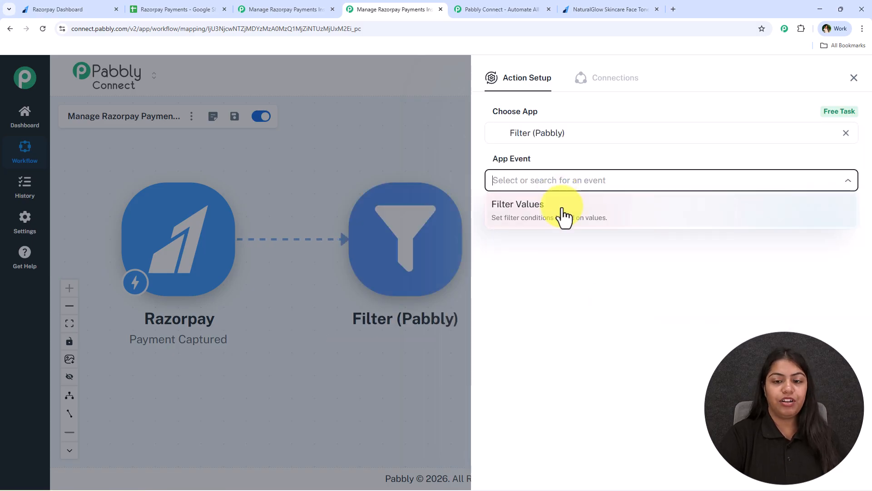
pyautogui.click(564, 213)
pyautogui.click(571, 180)
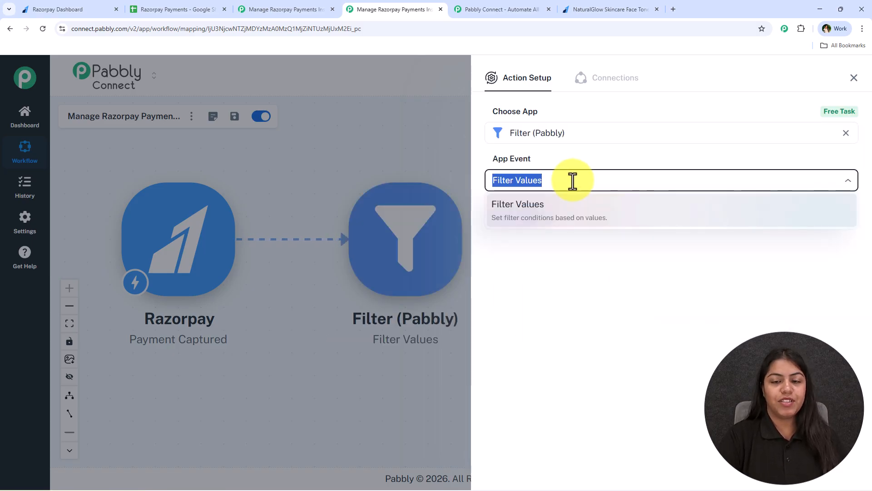
pyautogui.click(528, 210)
pyautogui.click(521, 218)
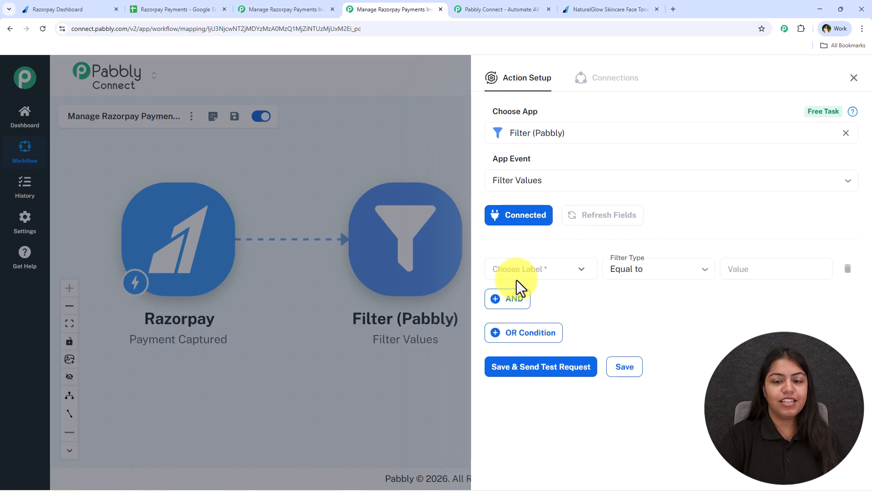
# Browse the Razorpay response fields available as filter labels, and close the Filter action without saving a condition
pyautogui.click(541, 282)
pyautogui.click(563, 321)
pyautogui.scroll(-5, 615, 383)
pyautogui.scroll(-8, 617, 385)
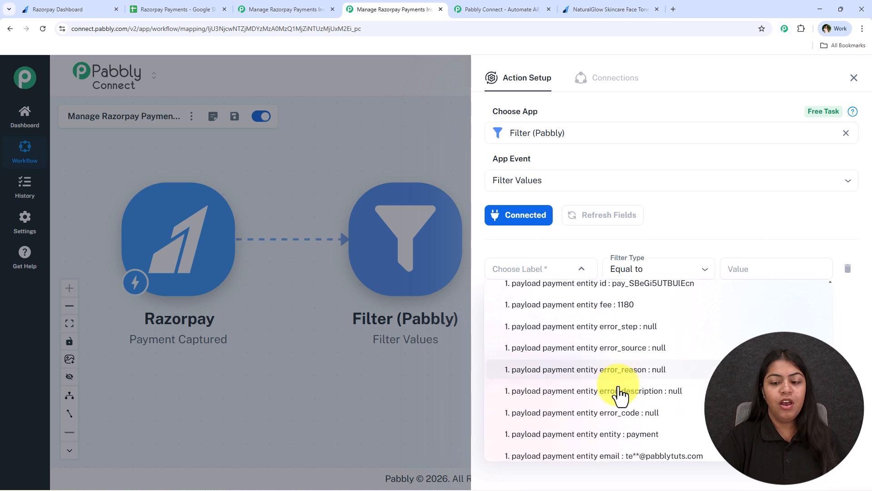
pyautogui.scroll(-4, 618, 395)
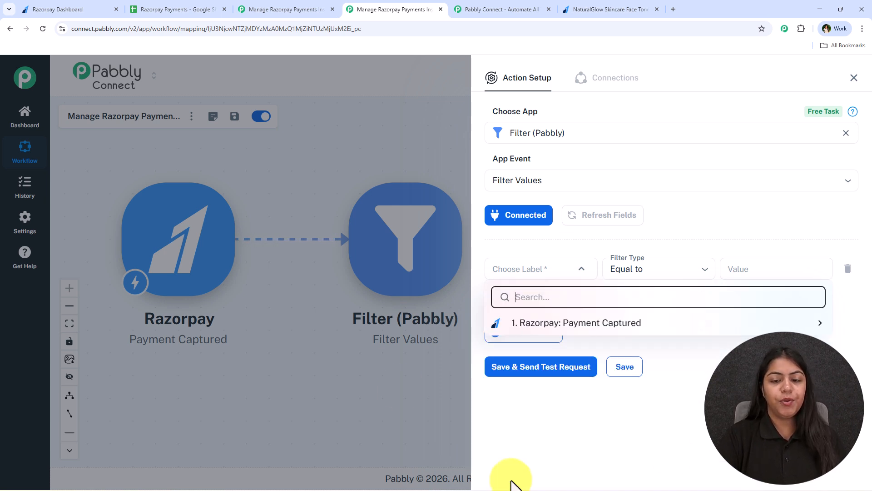
pyautogui.click(724, 283)
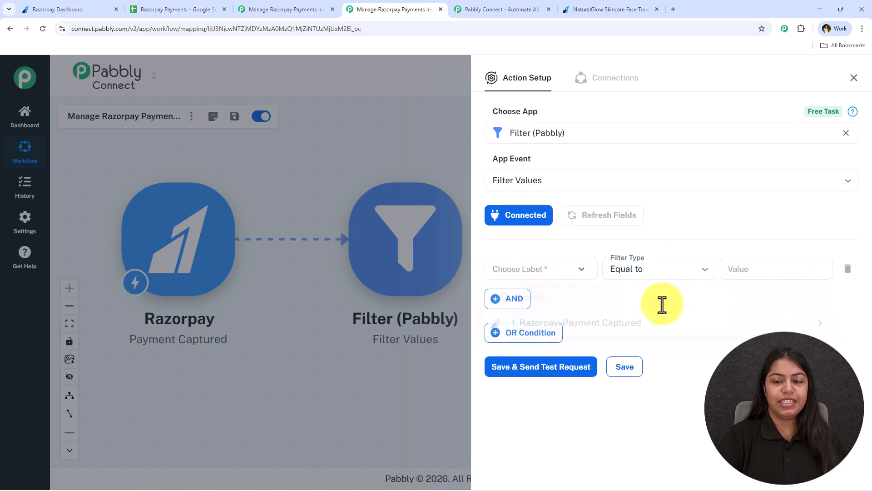
pyautogui.click(754, 275)
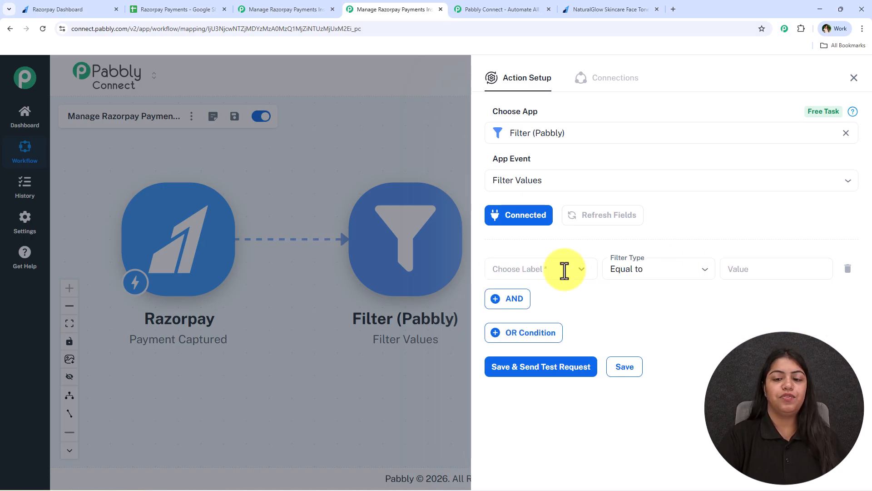
pyautogui.click(539, 272)
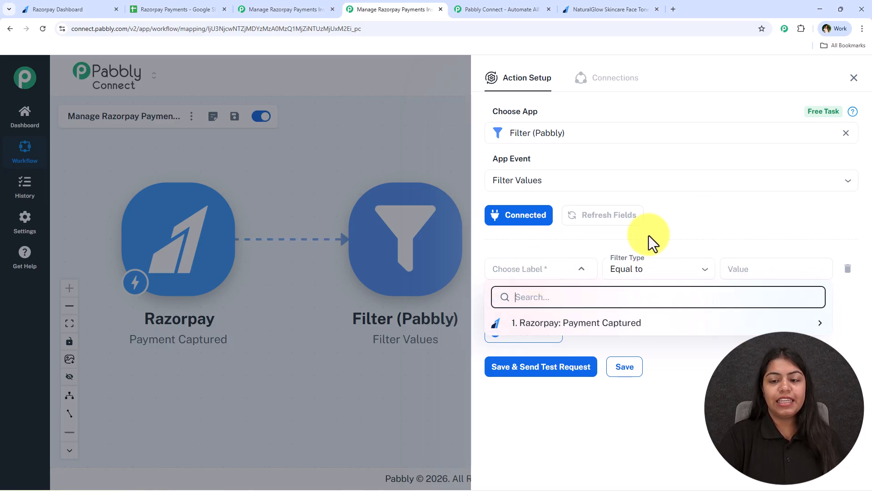
pyautogui.click(736, 268)
pyautogui.click(746, 264)
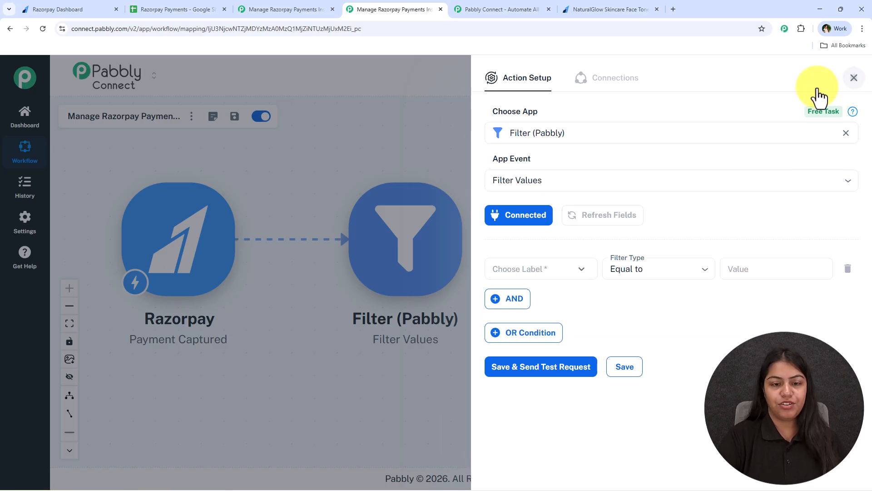
pyautogui.click(854, 78)
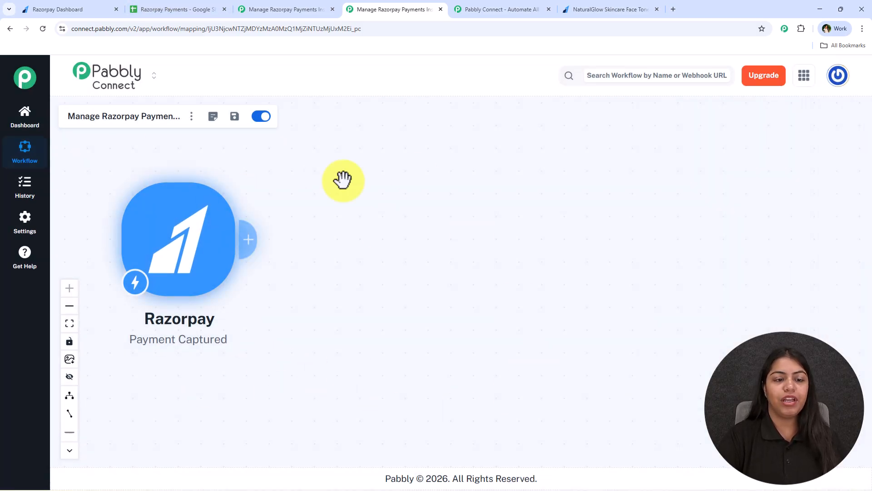
# Look at the product title on the Razorpay payment page and at the Payment Pages list in the Razorpay dashboard
pyautogui.click(71, 8)
pyautogui.click(558, 1)
pyautogui.click(564, 1)
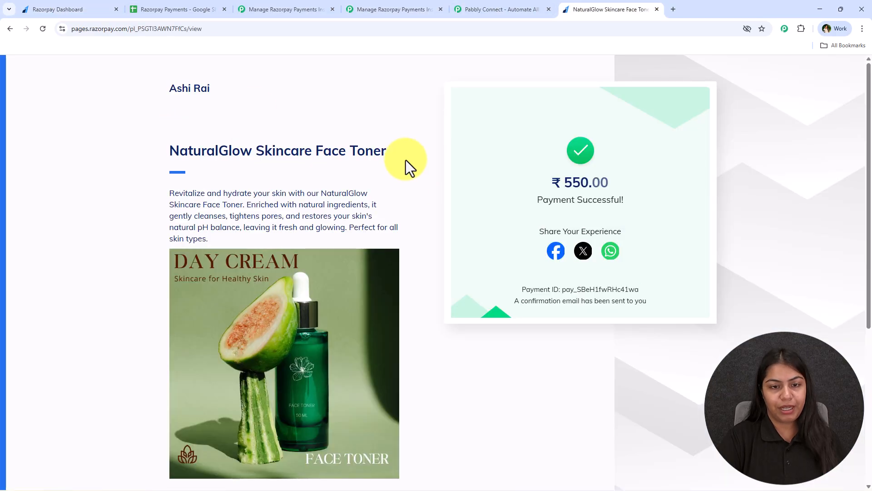
pyautogui.hotkey('ctrl', 'a')
pyautogui.click(388, 156)
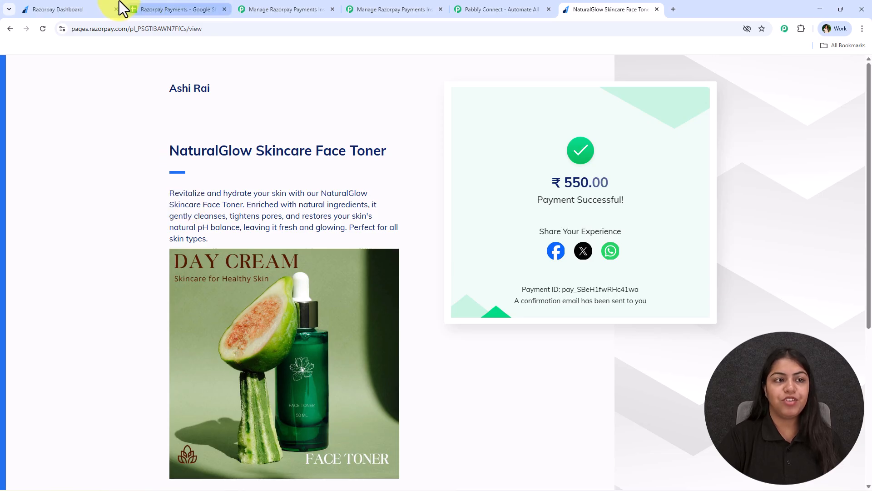
pyautogui.click(91, 3)
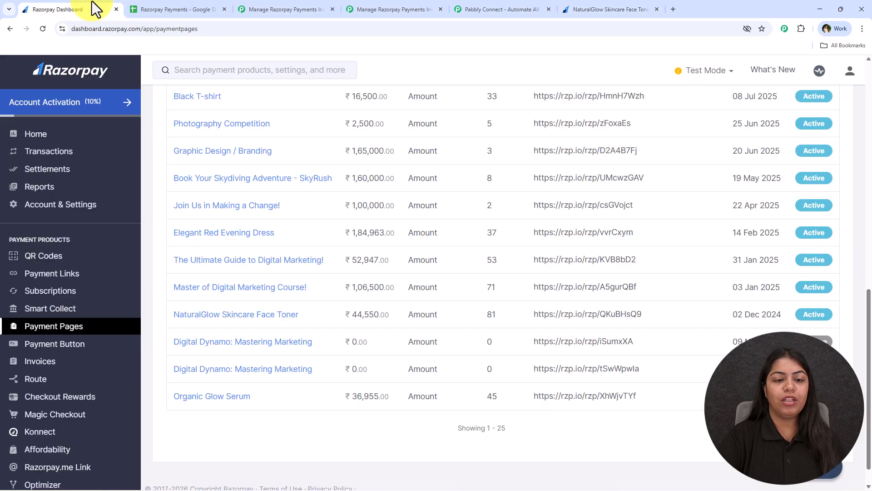
# Switch to the Pabbly Connect workflow and add a Google Sheets action with the Add New Row event
pyautogui.click(438, 5)
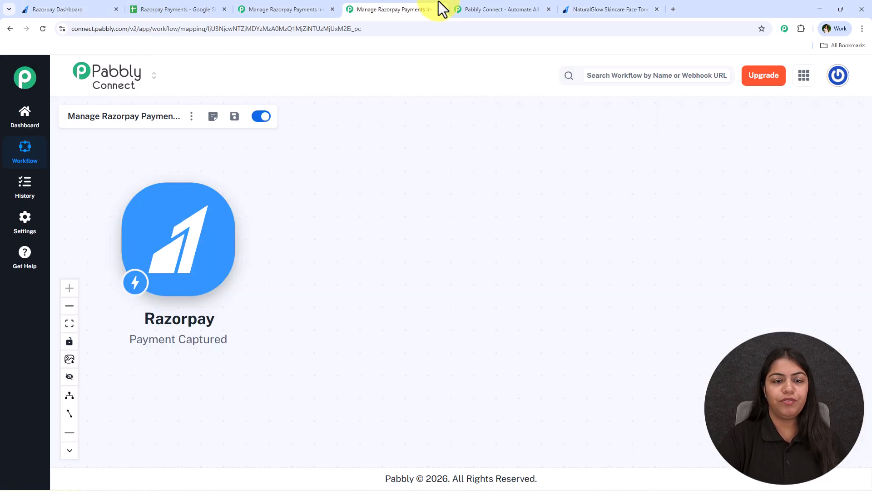
pyautogui.click(248, 240)
pyautogui.write('Sheets')
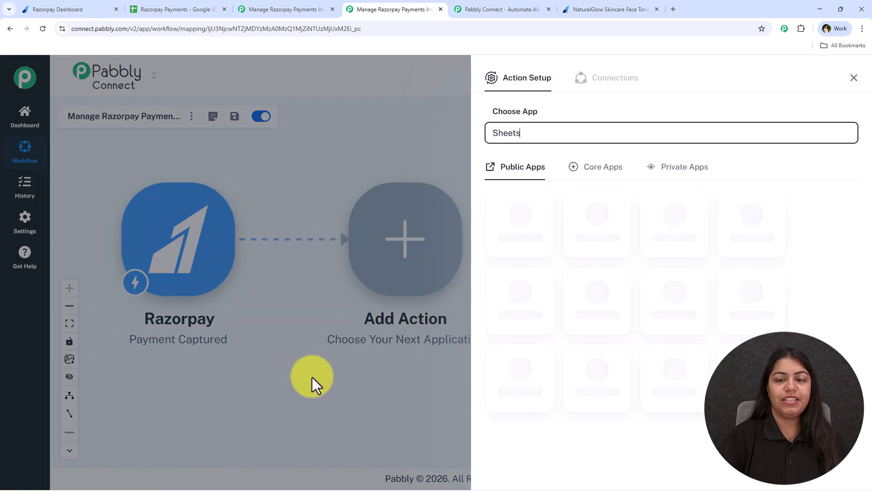
pyautogui.click(518, 228)
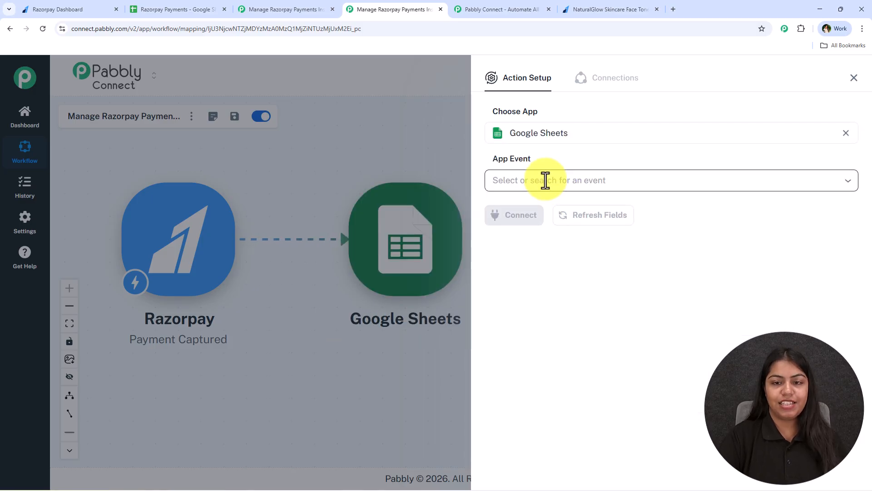
pyautogui.click(545, 180)
pyautogui.click(543, 214)
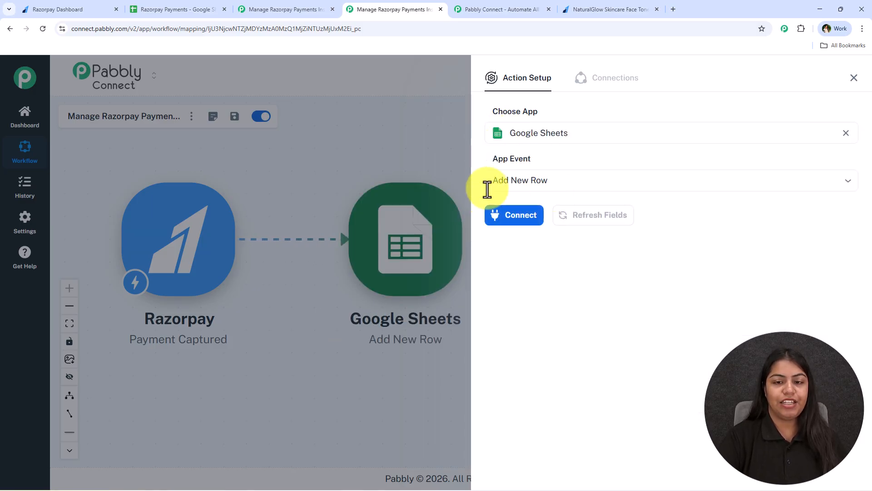
# Connect the Google Sheets action using the existing connection Google Sheets #248 and save it
pyautogui.click(500, 217)
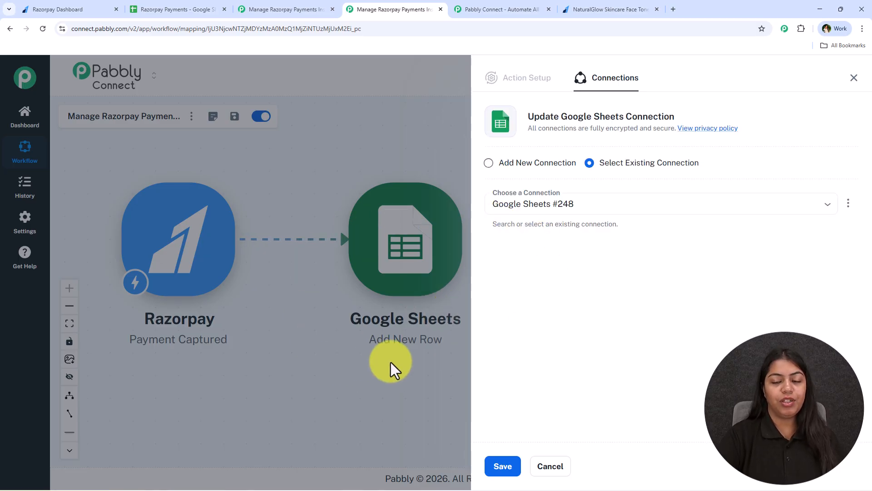
pyautogui.moveTo(708, 172); pyautogui.dragTo(599, 167)
pyautogui.click(508, 465)
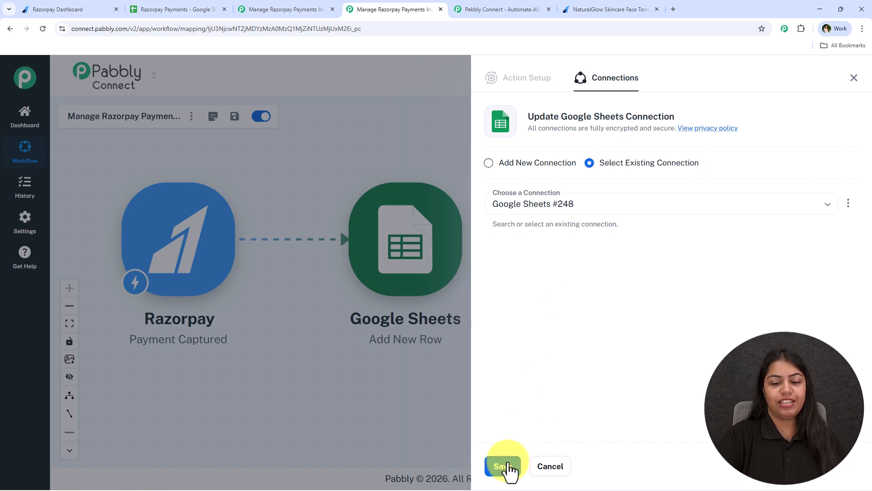
# Create a new Google Sheets connection by signing in with the Google account and granting Pabbly Connect Sheets access
pyautogui.click(494, 165)
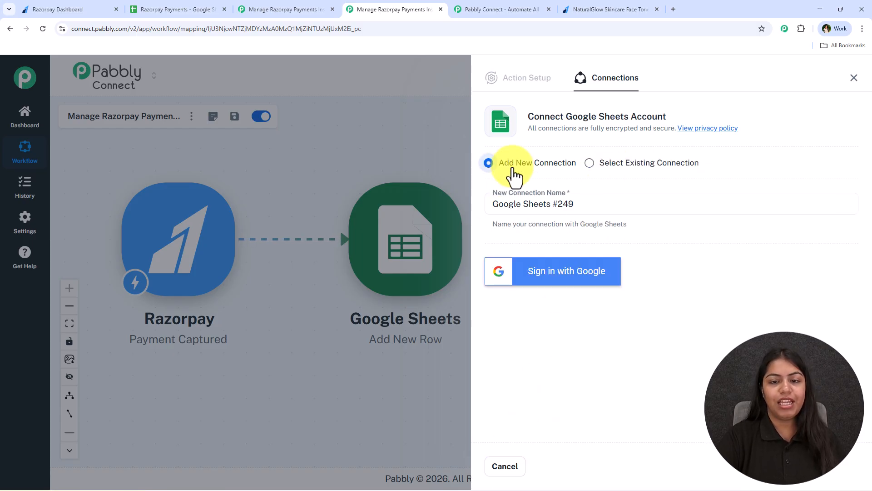
pyautogui.click(606, 278)
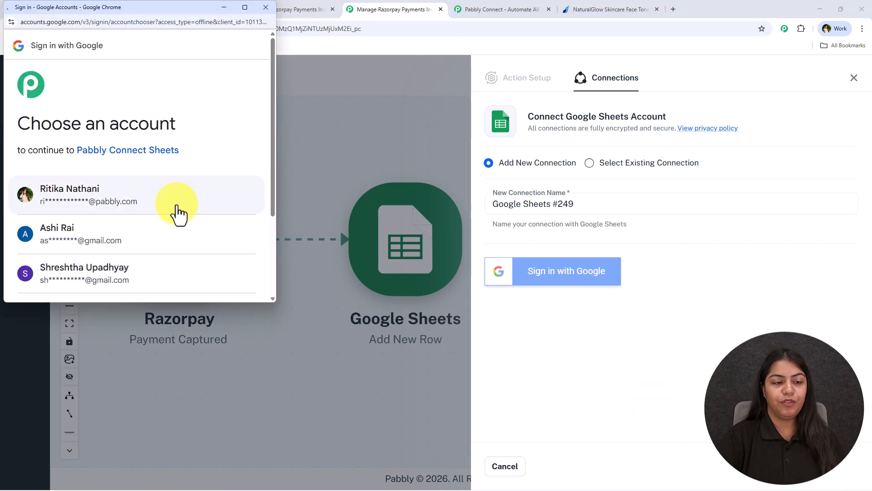
pyautogui.click(178, 214)
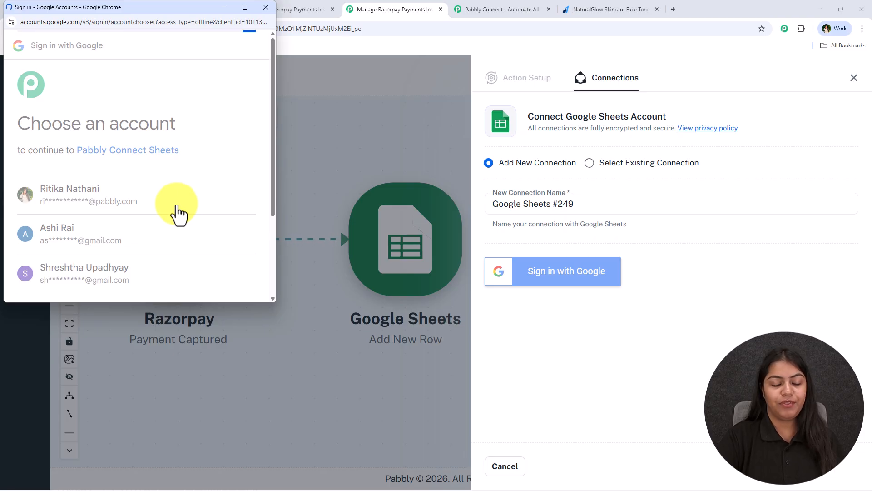
pyautogui.scroll(-2, 68, 166)
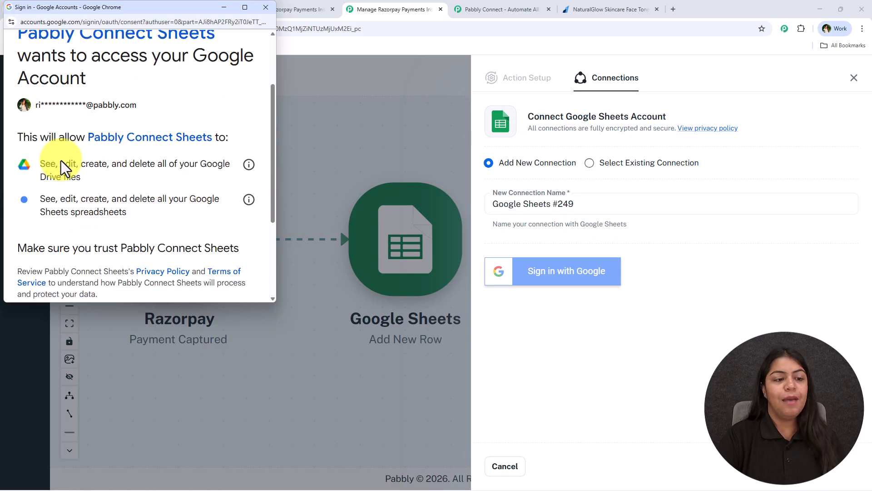
pyautogui.scroll(-2, 137, 259)
pyautogui.click(202, 286)
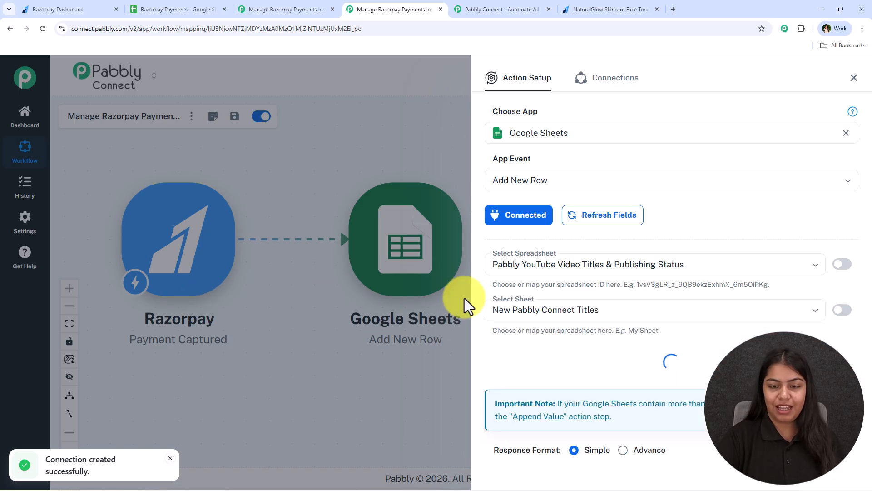
# Set the action's spreadsheet to Razorpay Payments and compare its mapping fields with the column headers in the Google Sheet
pyautogui.click(523, 269)
pyautogui.click(536, 333)
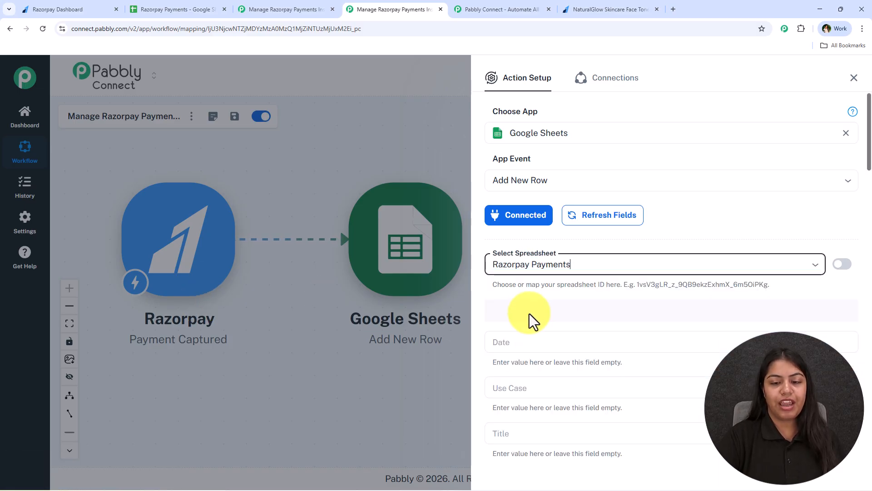
pyautogui.click(171, 8)
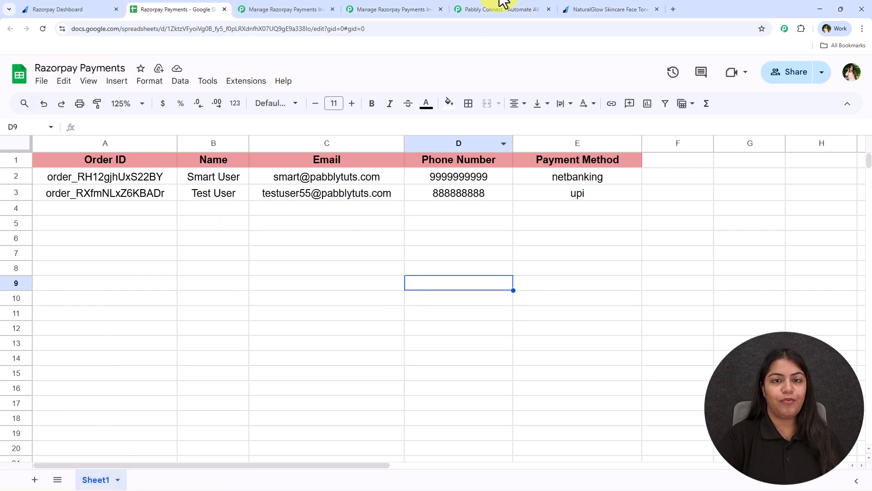
pyautogui.click(417, 4)
pyautogui.scroll(-4, 565, 331)
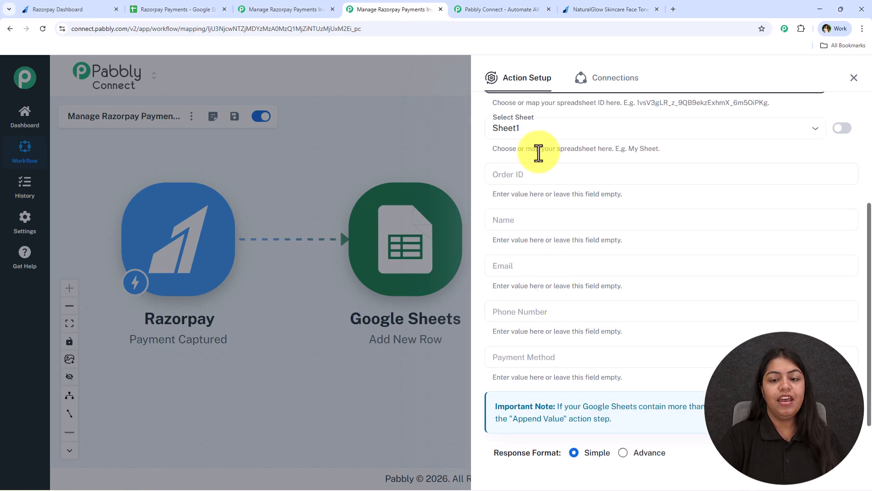
# Map Order ID to the Razorpay payment entity order_id and Name to the payment entity notes full_name
pyautogui.click(525, 175)
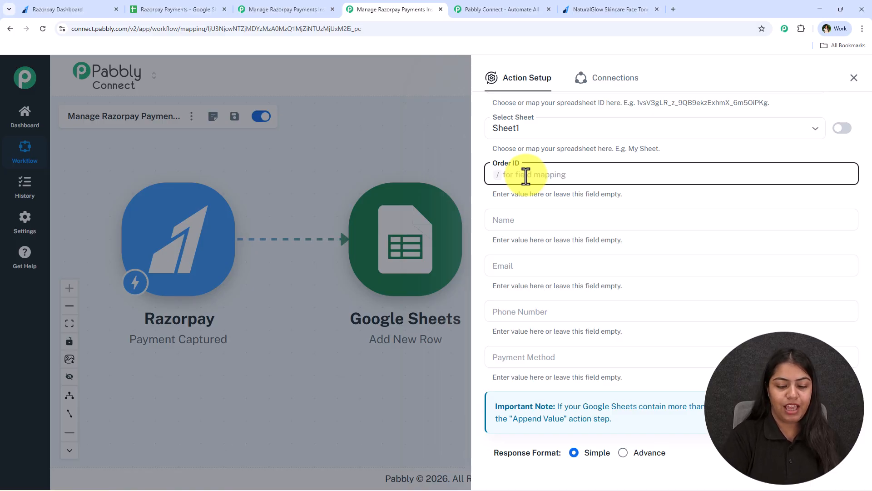
pyautogui.write('/id')
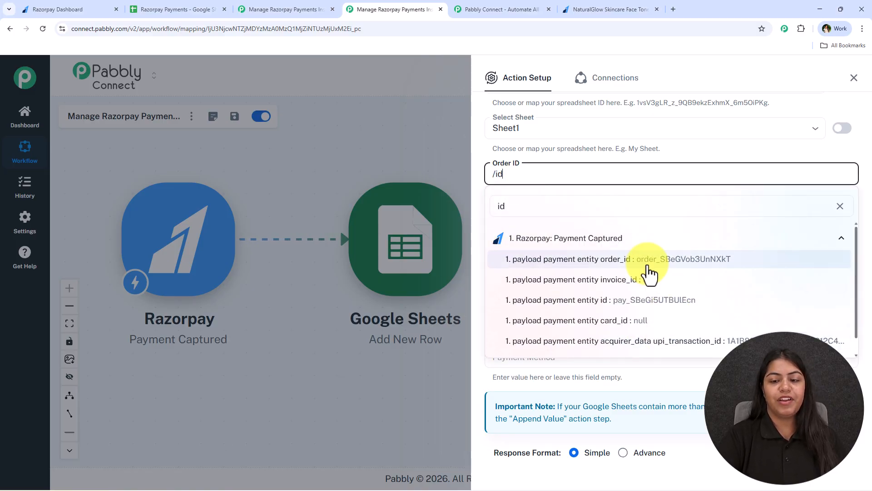
pyautogui.click(647, 266)
pyautogui.click(598, 222)
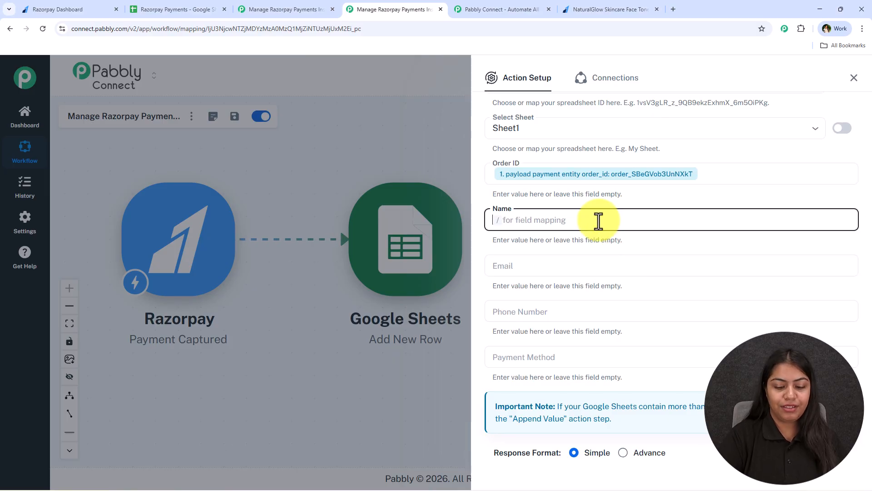
pyautogui.write('/name')
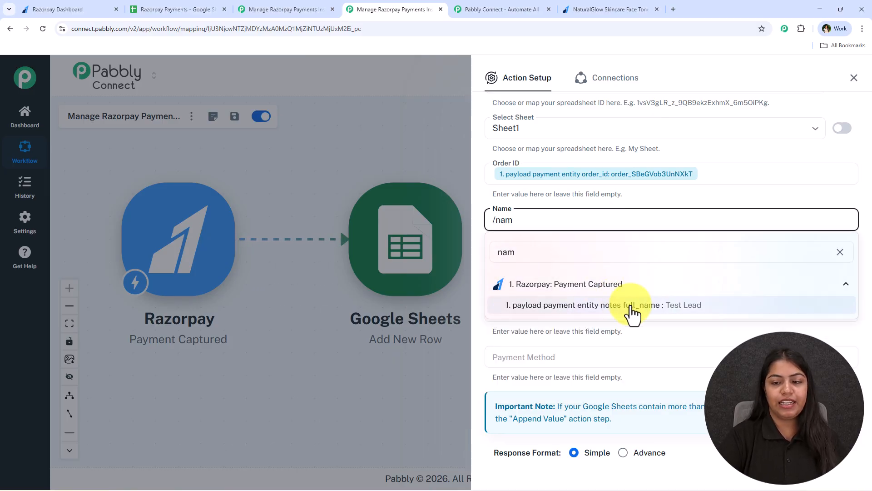
pyautogui.click(629, 304)
# Map Email to the Razorpay payment entity notes email and Phone Number to the payment entity notes phone_number
pyautogui.click(518, 267)
pyautogui.write('/')
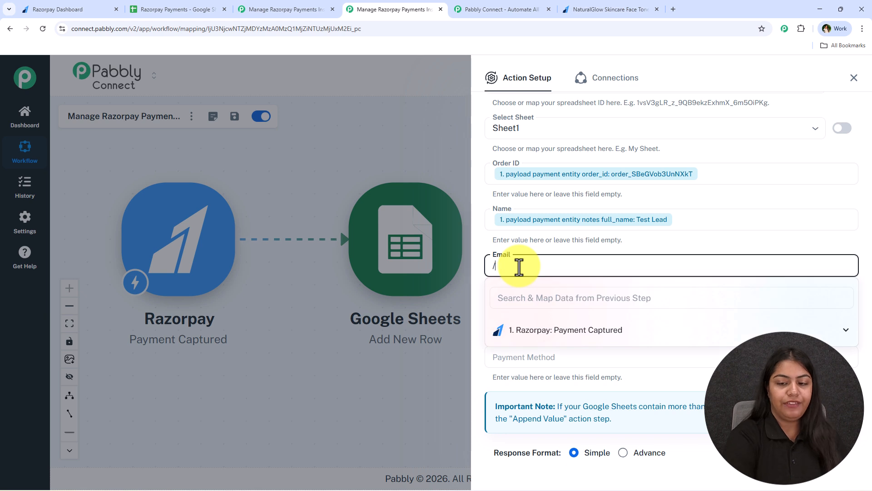
pyautogui.write('@')
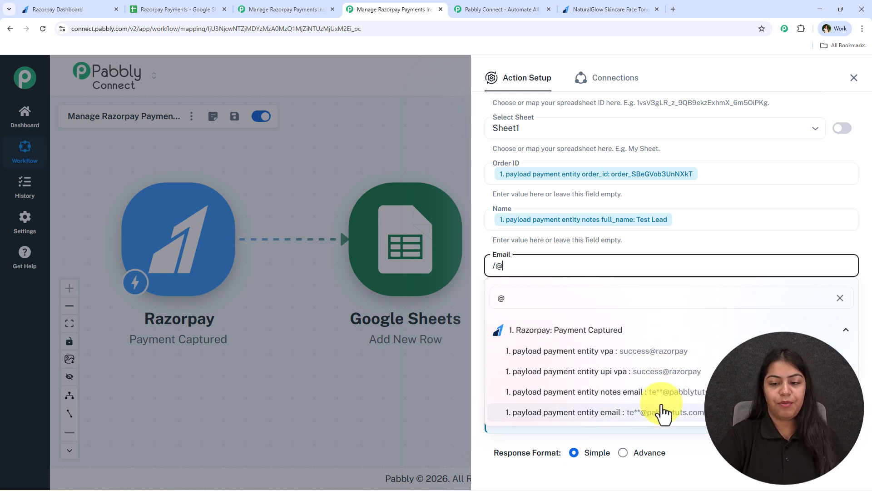
pyautogui.click(590, 392)
pyautogui.click(544, 313)
pyautogui.write('/')
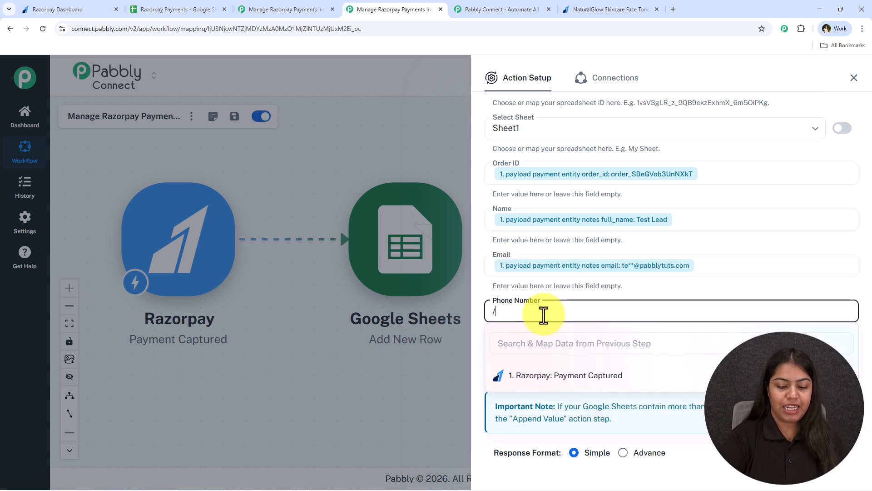
pyautogui.write('ph')
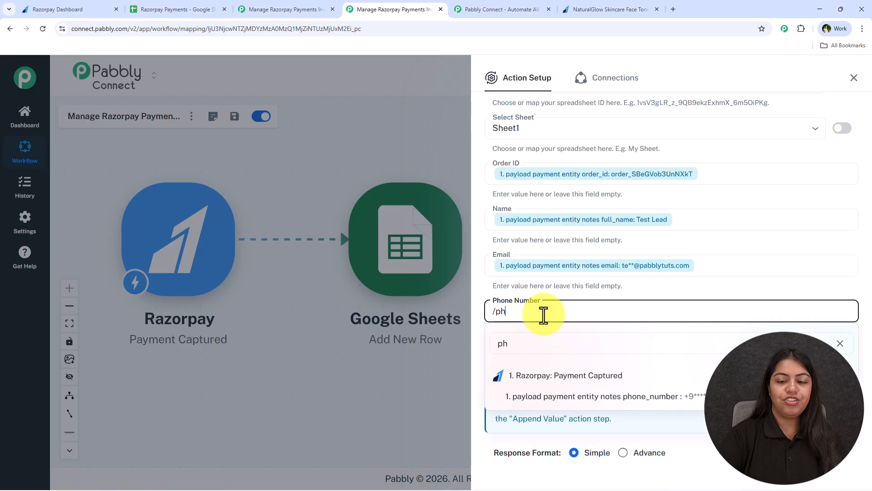
pyautogui.click(671, 399)
# Map Payment Method to the Razorpay payment entity method, and save the Google Sheets action while sending a test request
pyautogui.scroll(-1, 675, 291)
pyautogui.click(557, 298)
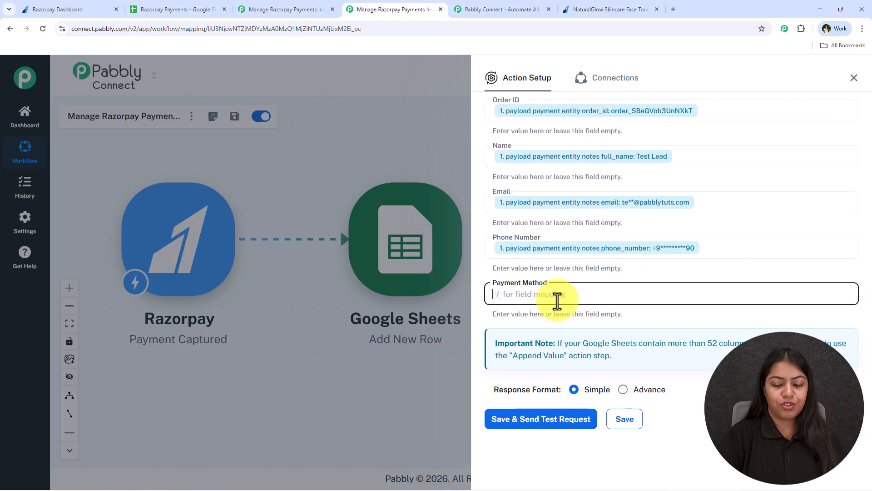
pyautogui.write('/me')
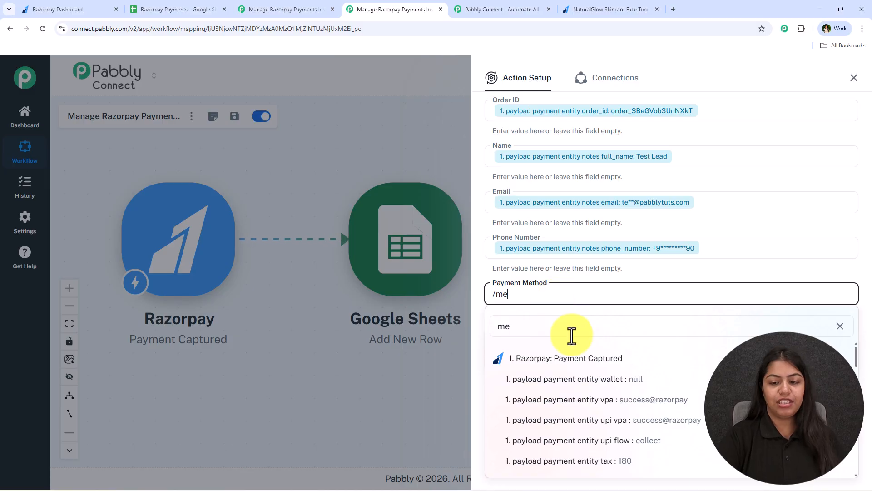
pyautogui.scroll(-5, 627, 444)
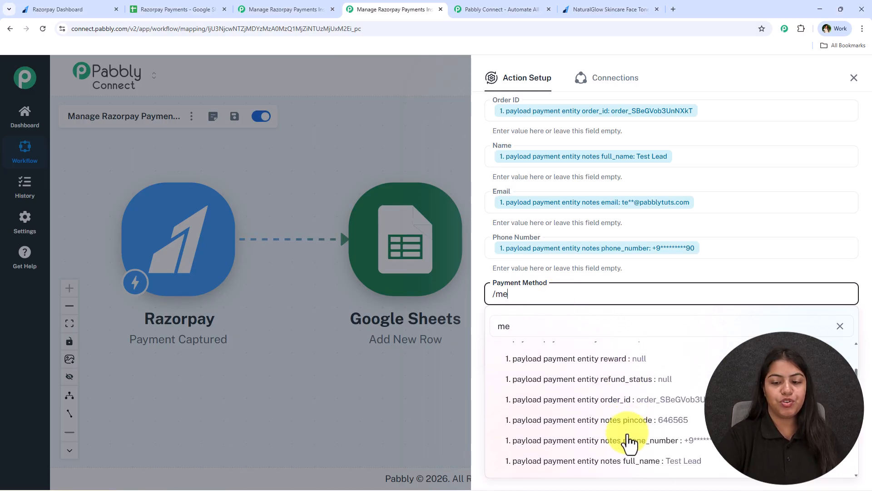
pyautogui.click(541, 326)
pyautogui.write('upi')
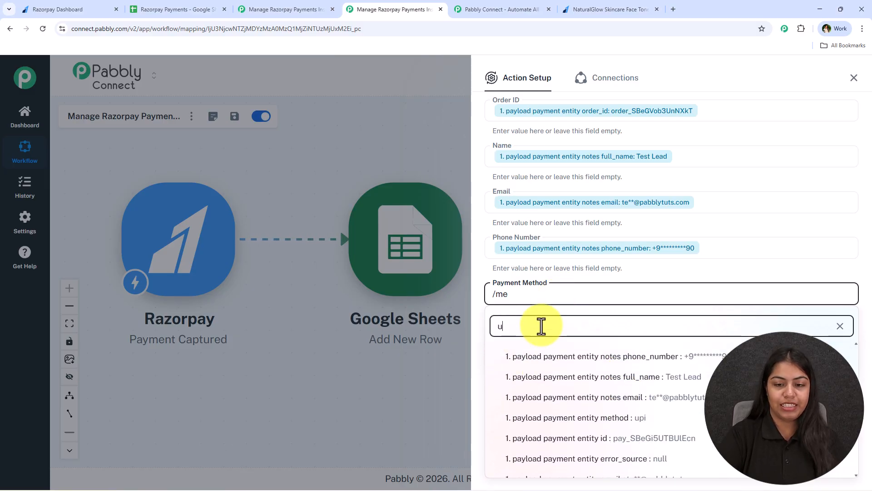
pyautogui.click(623, 419)
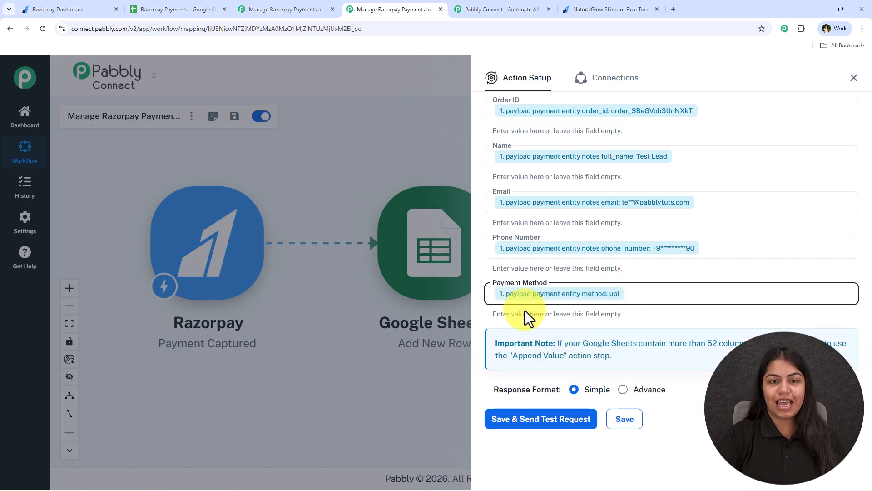
pyautogui.click(564, 420)
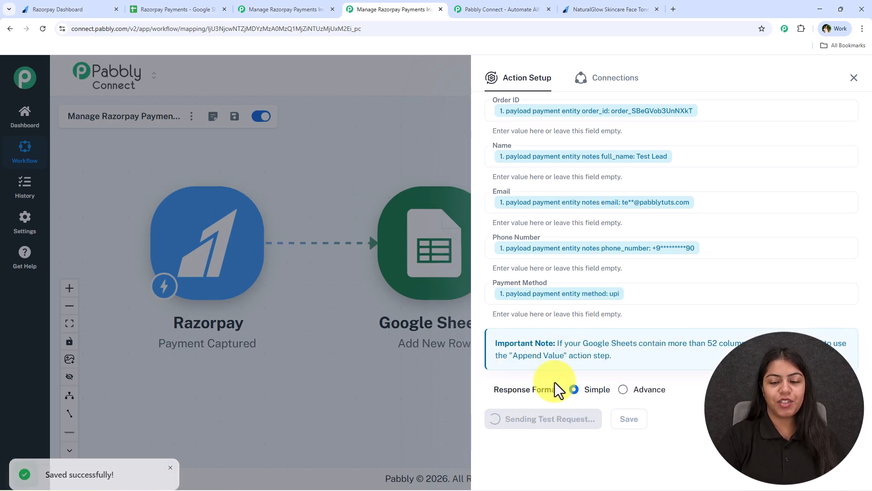
pyautogui.scroll(-6, 602, 382)
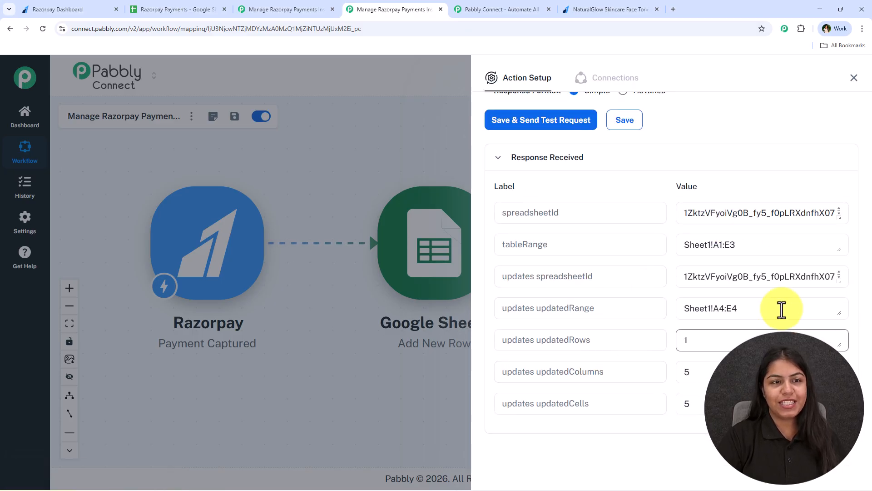
# Switch to the Razorpay Payments spreadsheet and check row 4 across the Order ID, Name, Email, Phone Number and Payment Method columns
pyautogui.click(172, 10)
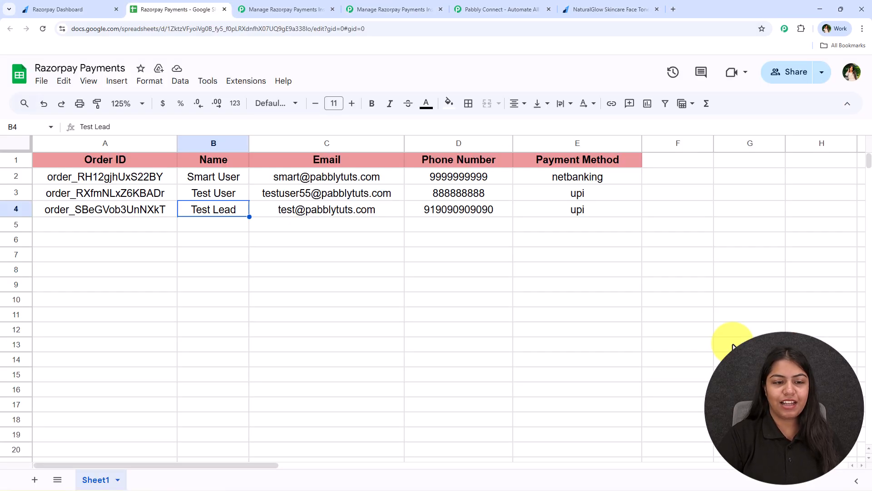
pyautogui.click(386, 316)
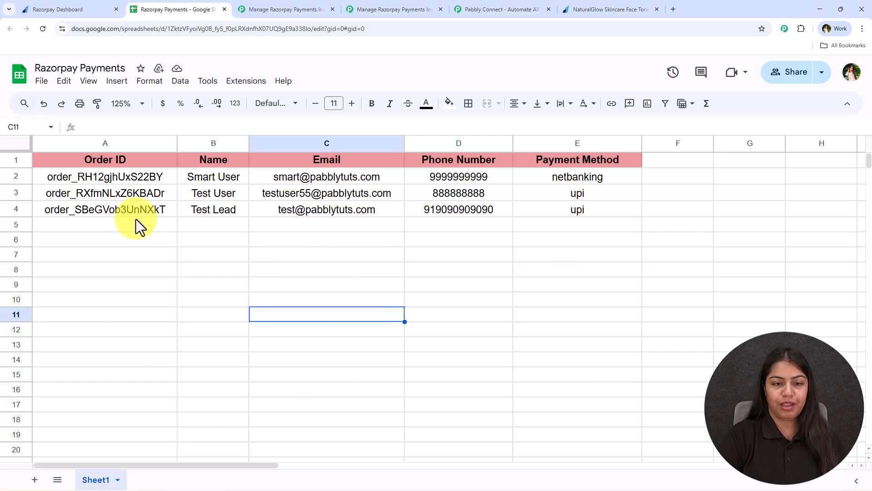
pyautogui.moveTo(136, 224); pyautogui.dragTo(545, 222)
pyautogui.click(582, 254)
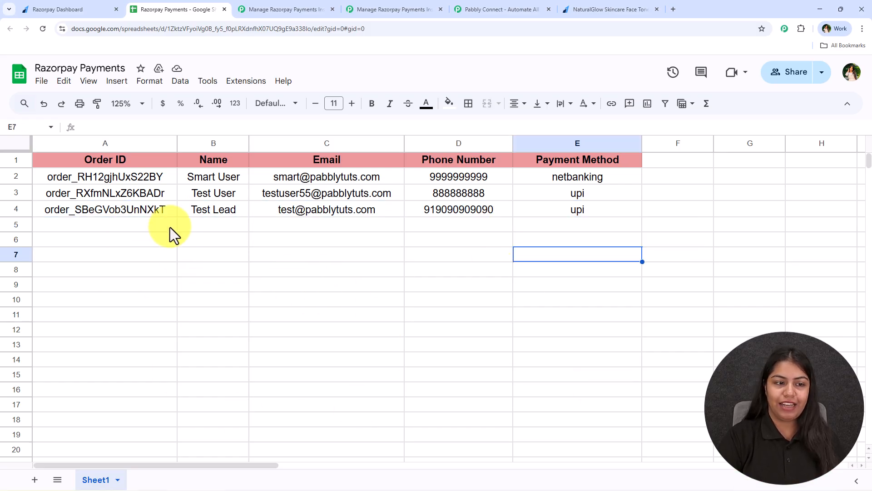
pyautogui.click(154, 212)
pyautogui.click(218, 211)
pyautogui.click(352, 204)
pyautogui.click(472, 216)
pyautogui.click(598, 206)
pyautogui.click(555, 314)
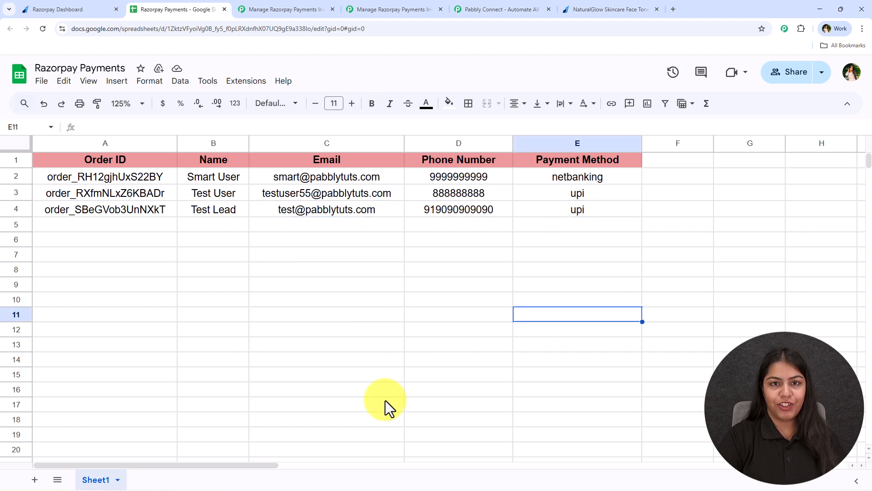
# Reload the NaturalGlow Skincare Face Toner payment page, fill in the saved customer details, and proceed to pay ₹550.00
pyautogui.click(609, 9)
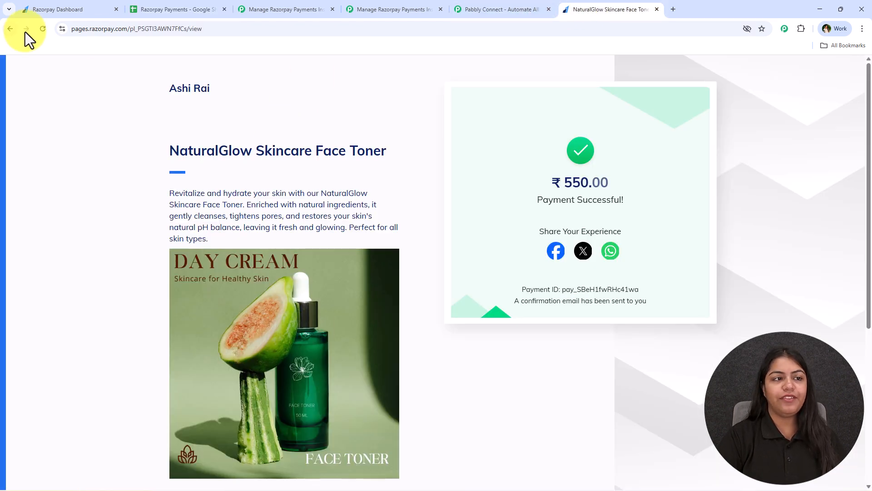
pyautogui.click(43, 28)
pyautogui.click(566, 225)
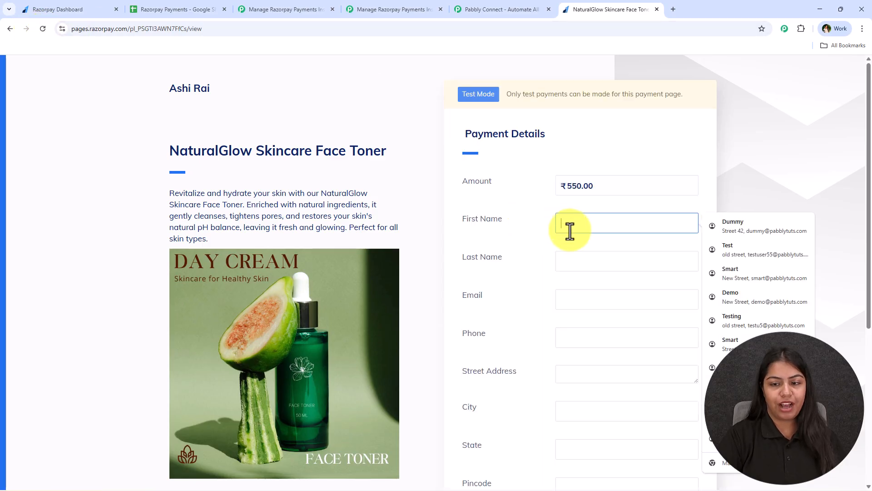
pyautogui.click(728, 275)
pyautogui.scroll(-3, 615, 298)
pyautogui.click(586, 393)
pyautogui.click(586, 421)
pyautogui.click(685, 457)
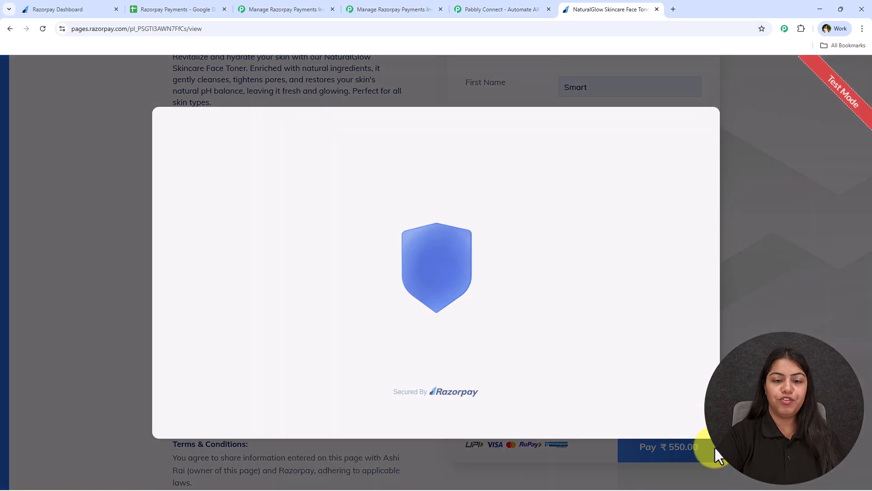
# Pay the ₹550 order through UPI using the test UPI ID success@razorpay
pyautogui.click(367, 203)
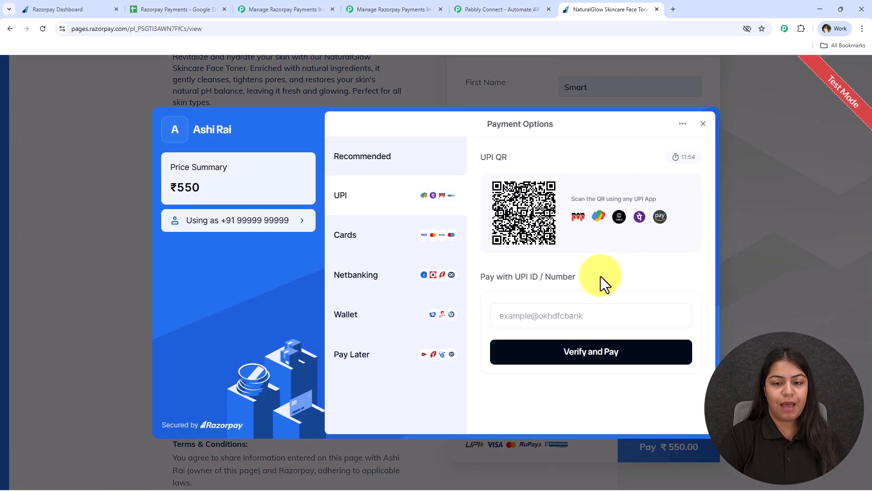
pyautogui.click(524, 312)
pyautogui.write('su')
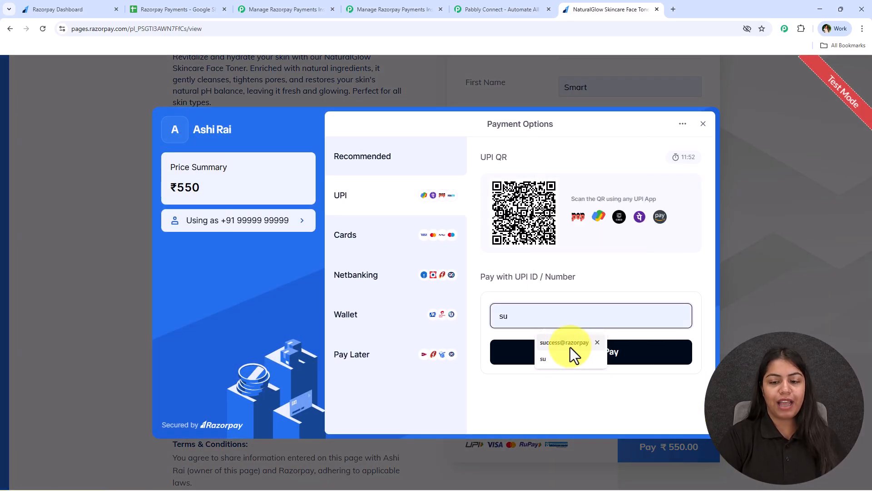
pyautogui.click(568, 343)
pyautogui.click(532, 356)
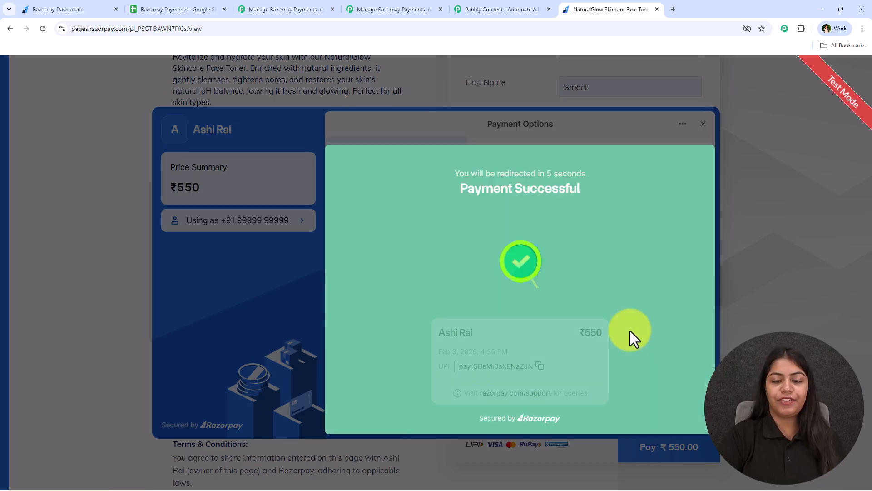
# Check row 5 of the Razorpay Payments spreadsheet from Order ID to Payment Method, and return to the Pabbly Connect workflow
pyautogui.click(171, 5)
pyautogui.click(110, 227)
pyautogui.keyDown('shift'); pyautogui.click(578, 236); pyautogui.keyUp('shift')
pyautogui.click(411, 348)
pyautogui.click(108, 230)
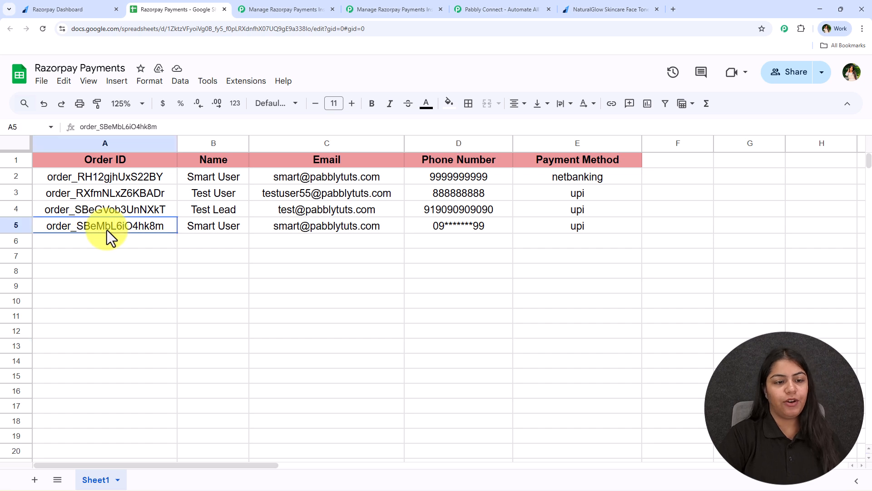
pyautogui.click(314, 227)
pyautogui.click(459, 225)
pyautogui.click(606, 228)
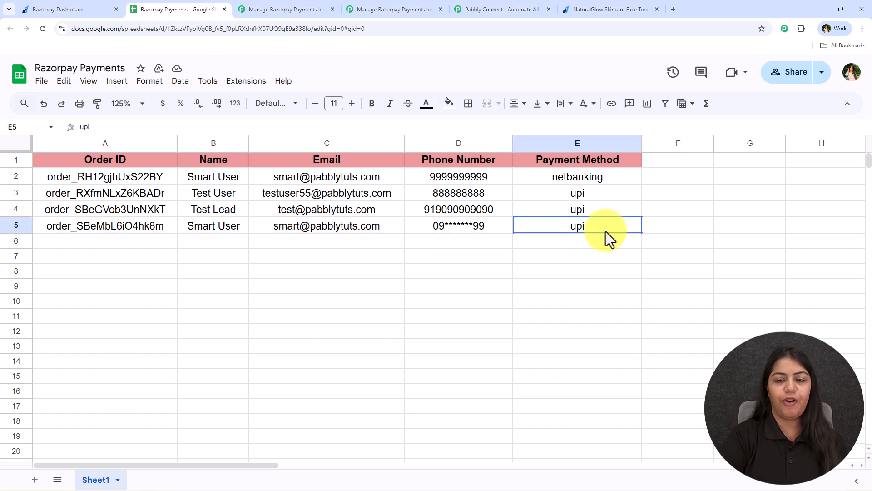
pyautogui.click(425, 9)
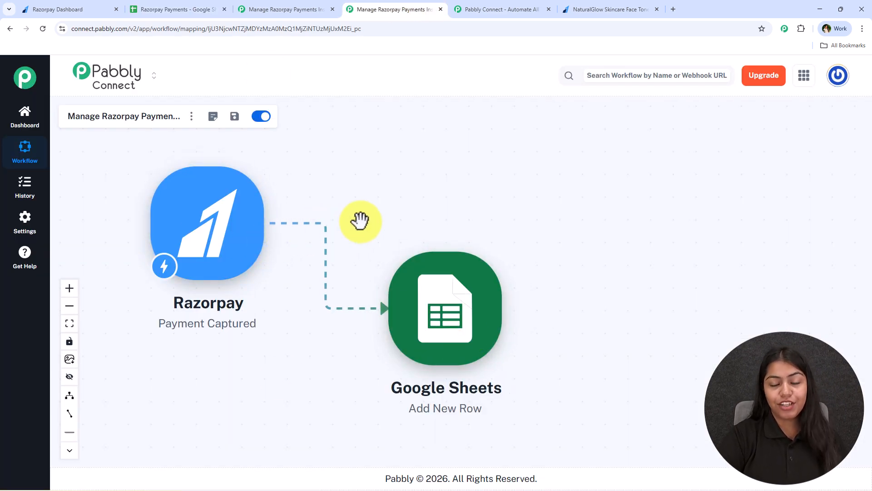